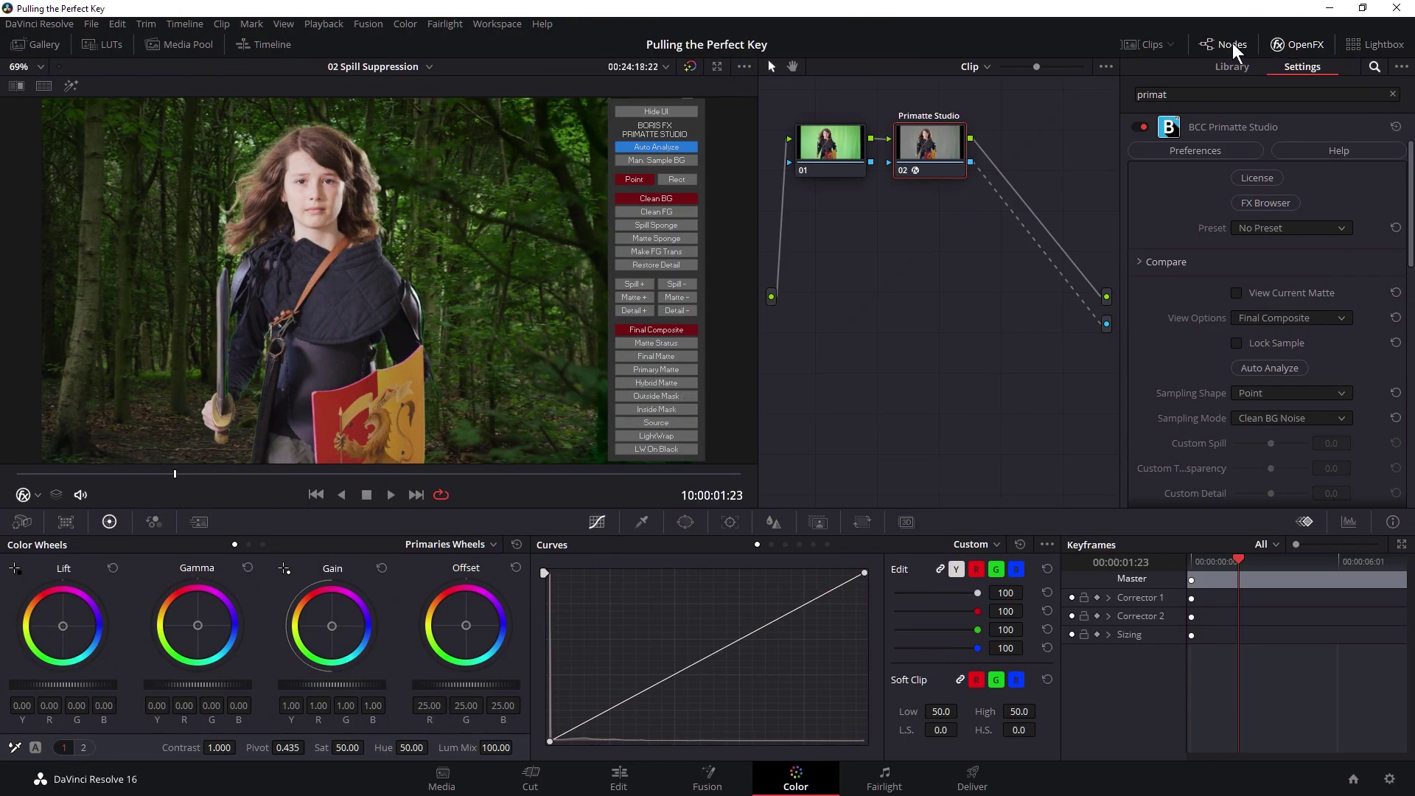
- Hide the node graph, reposition the image and Primatte panel, then re-run Auto Analyze
left_click(1236, 45)
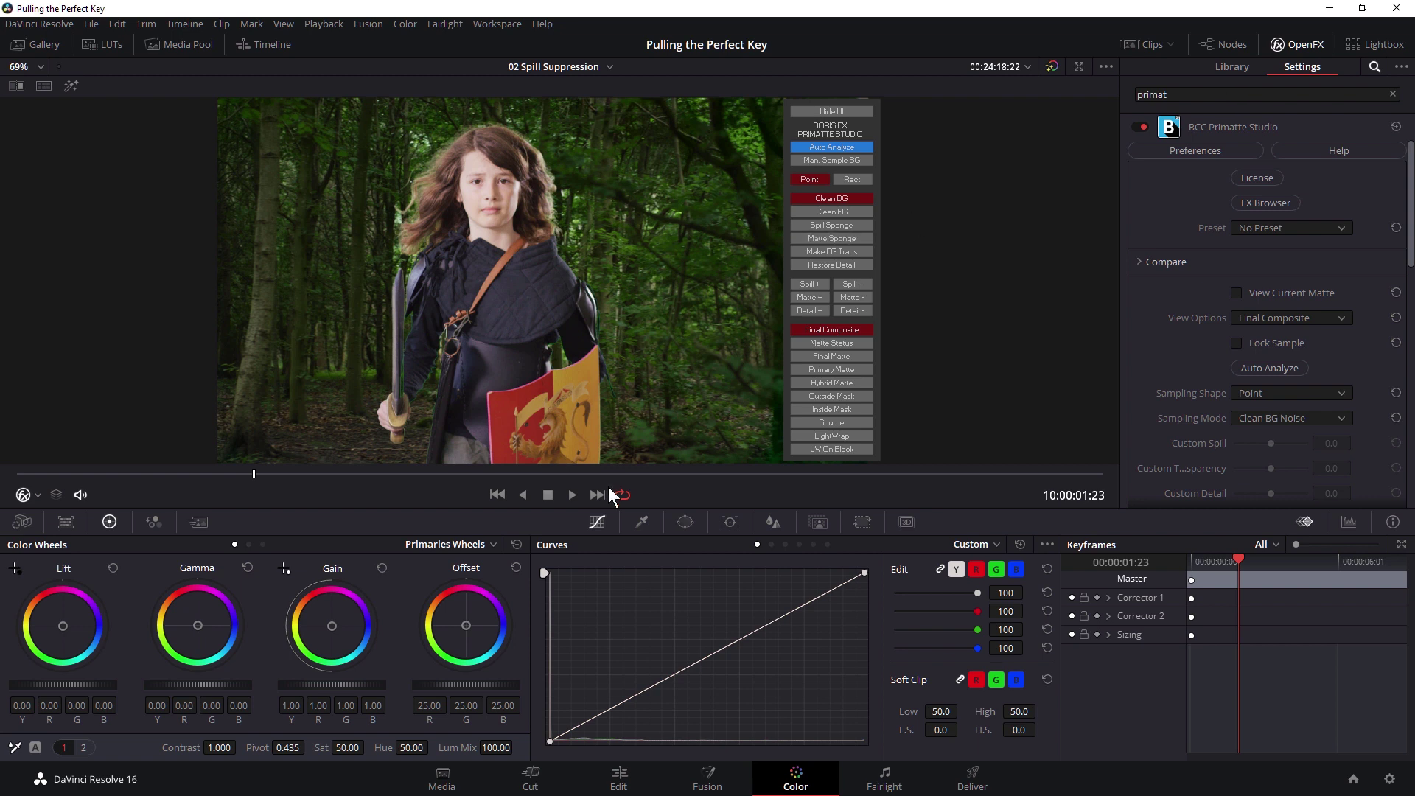
scroll(420, 188, "up", 2)
scroll(419, 188, "up", 4)
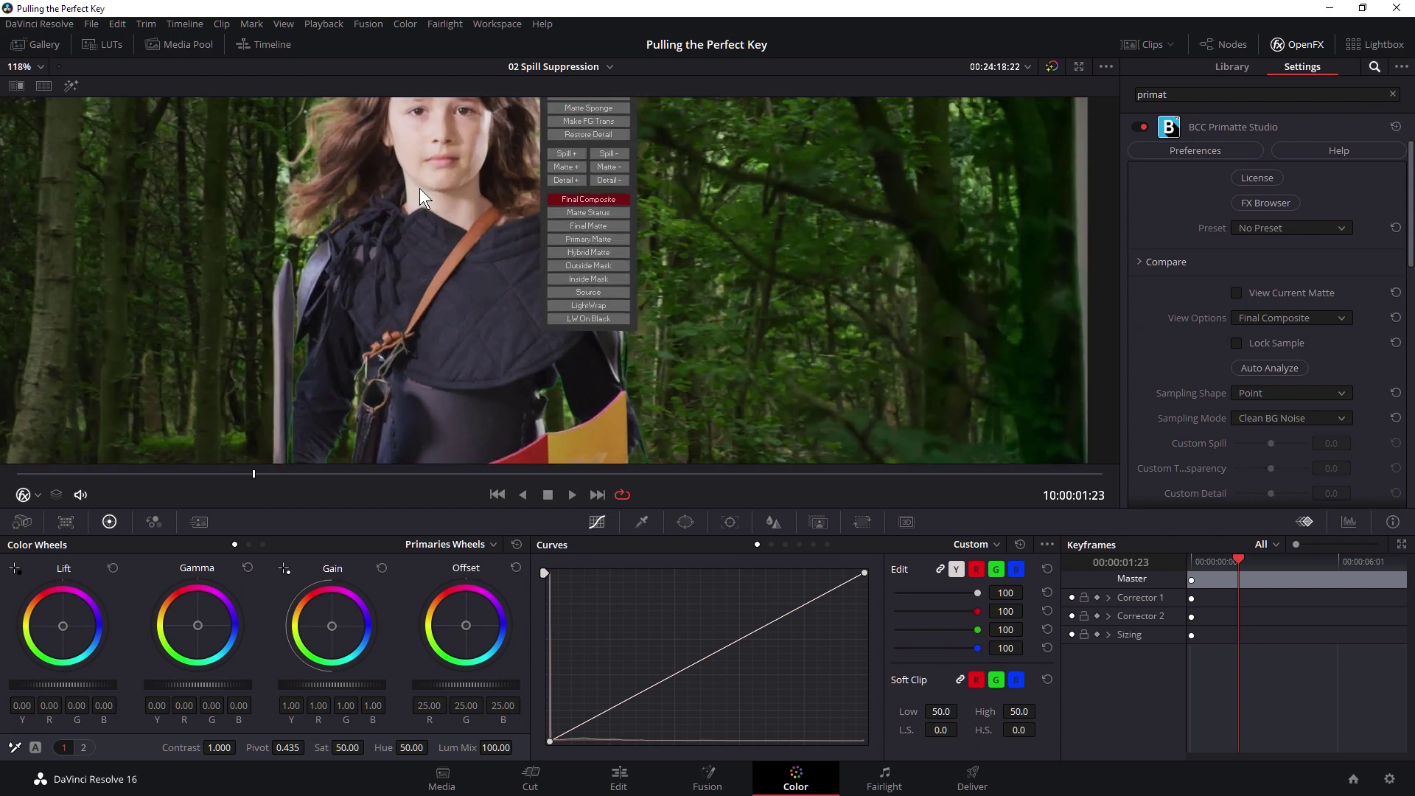
scroll(598, 494, "down", 1)
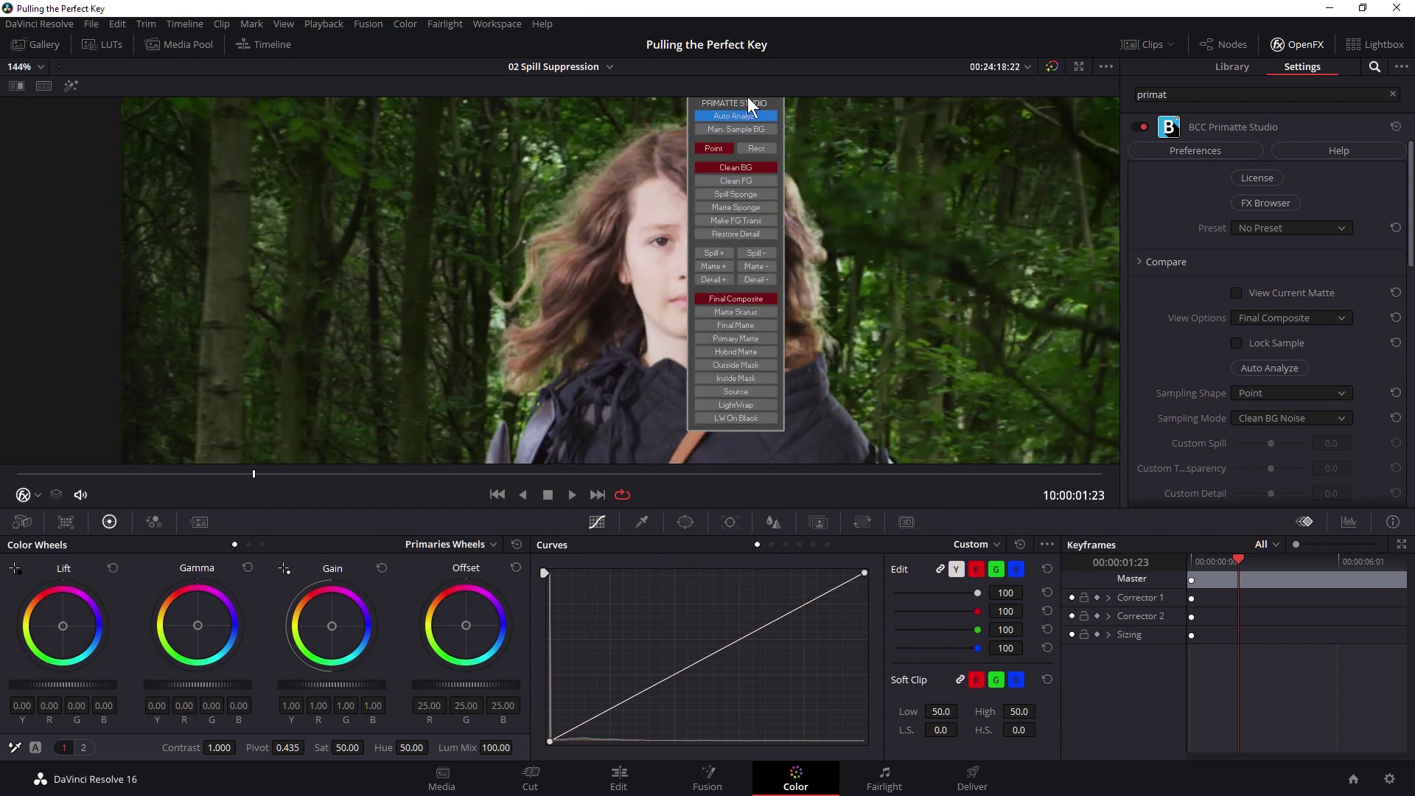
mouse_move(747, 96)
left_mouse_down()
mouse_move(190, 151)
mouse_move(667, 159)
left_mouse_up()
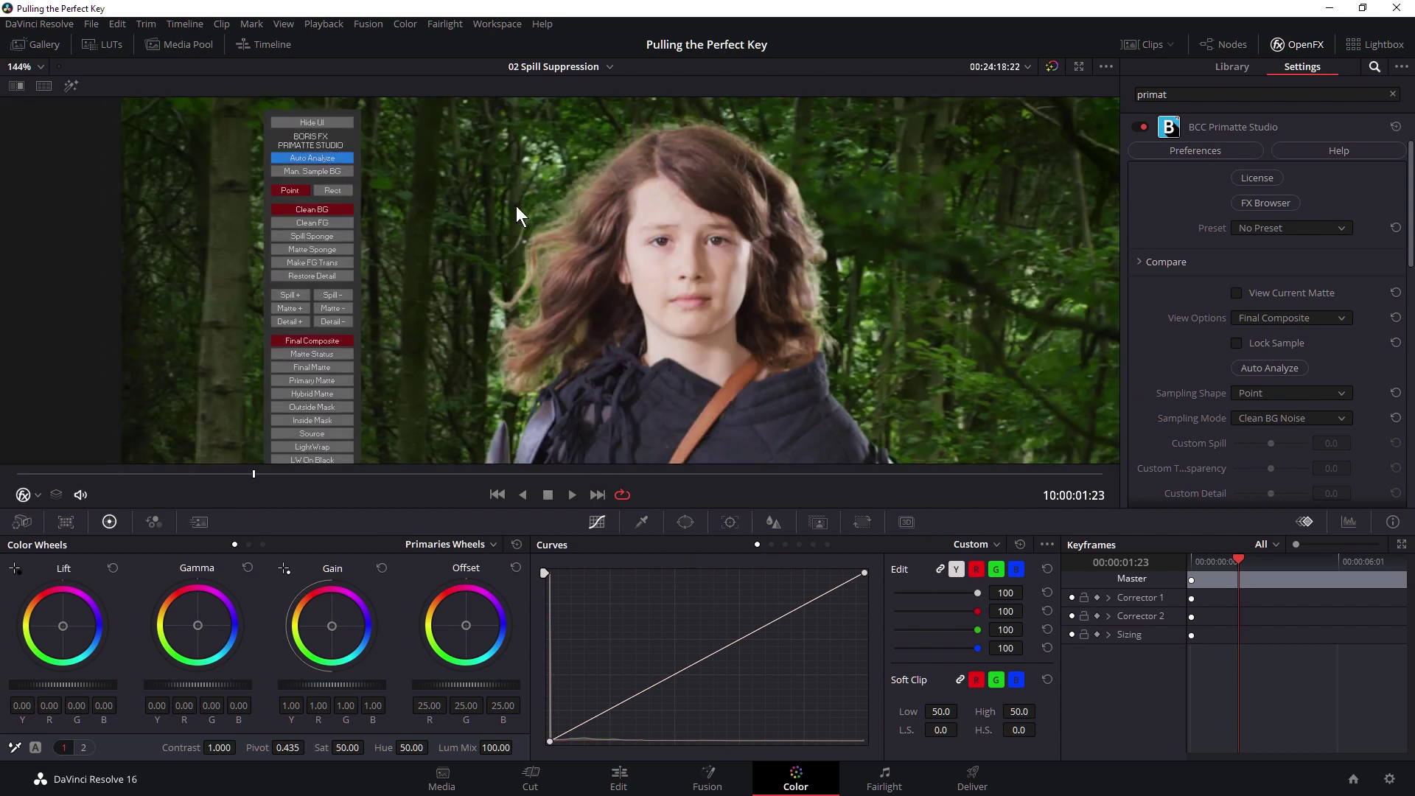
scroll(635, 223, "up", 1)
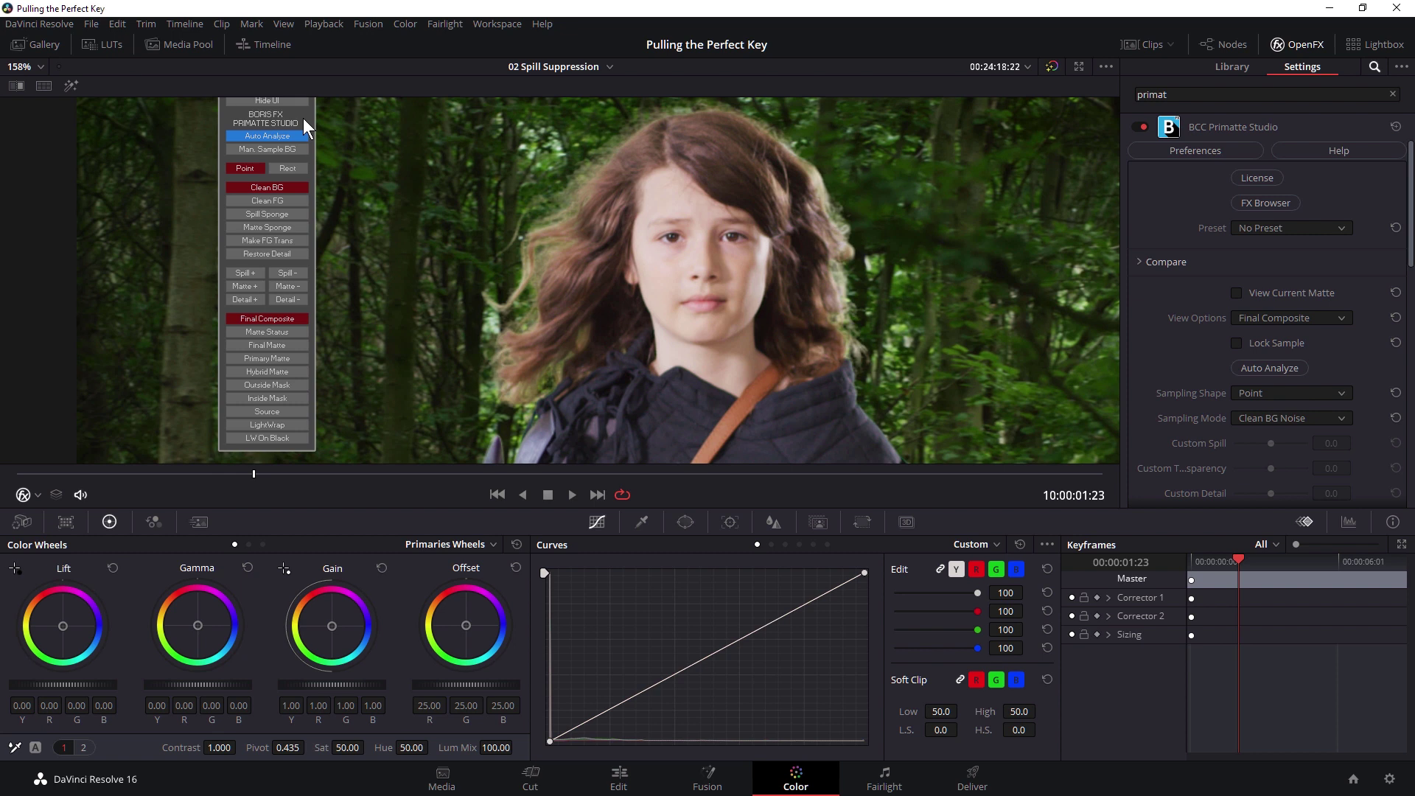
left_click_drag(303, 118, 428, 142)
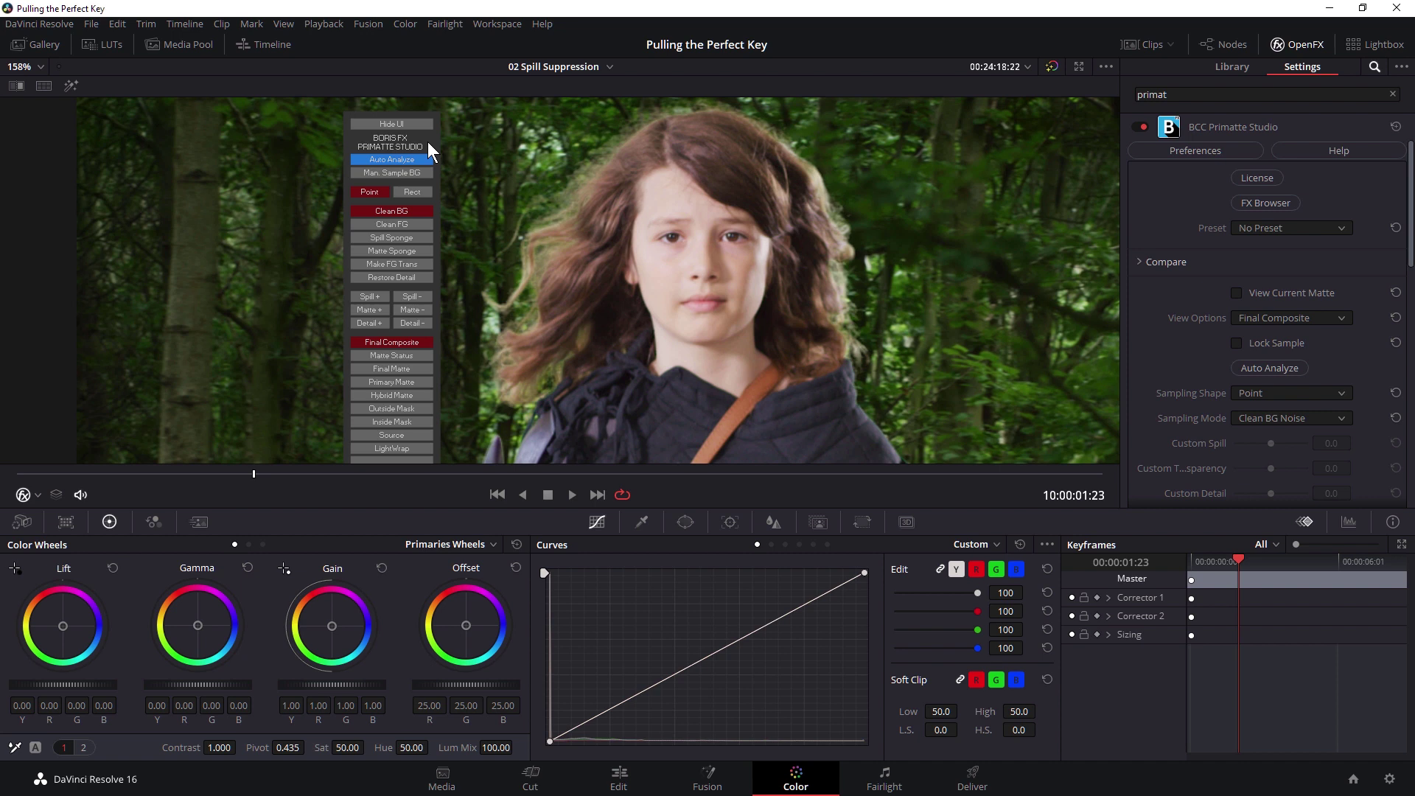
left_click(428, 141)
- Compare against the original footage, then disable the forest track so the sunset sky shows
key("shift+d")
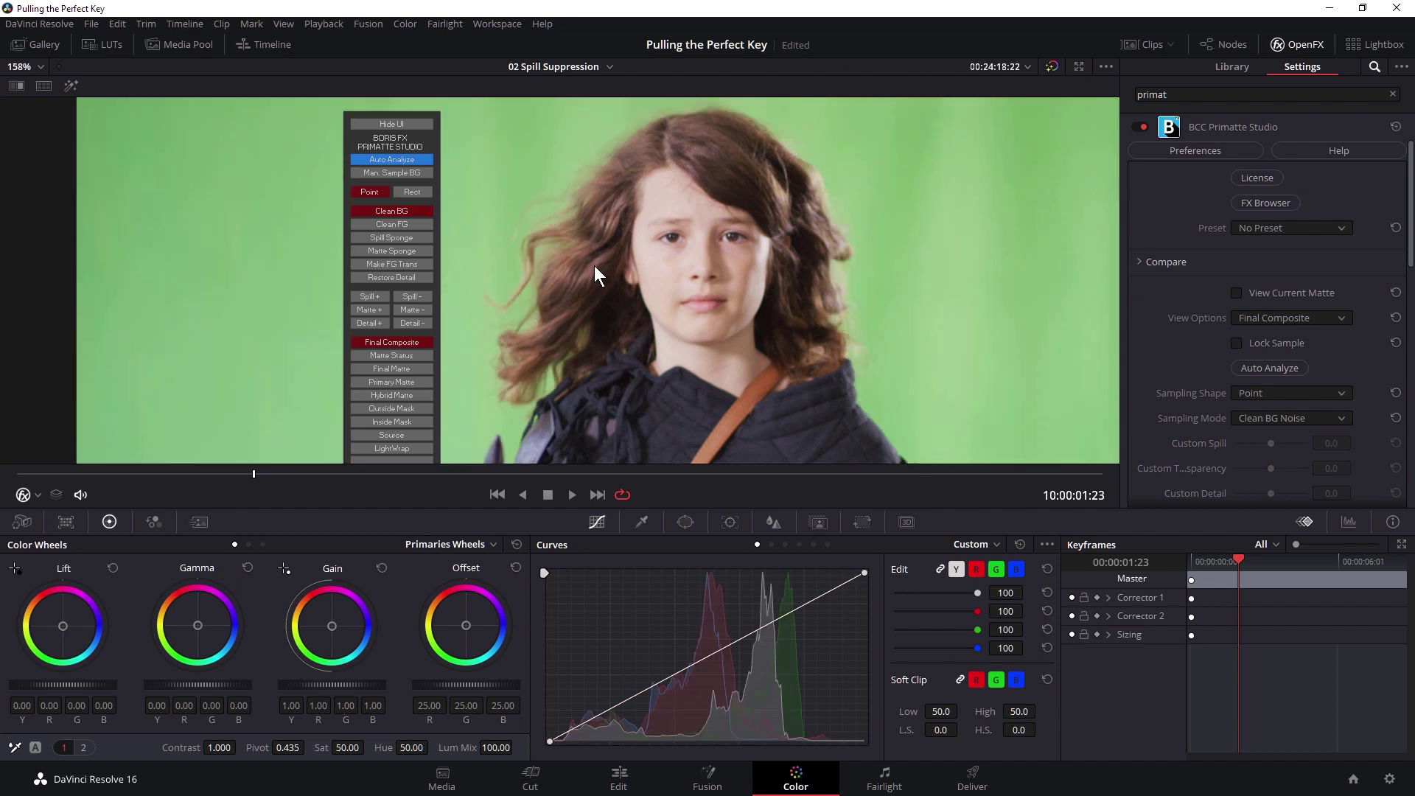
key("shift+d")
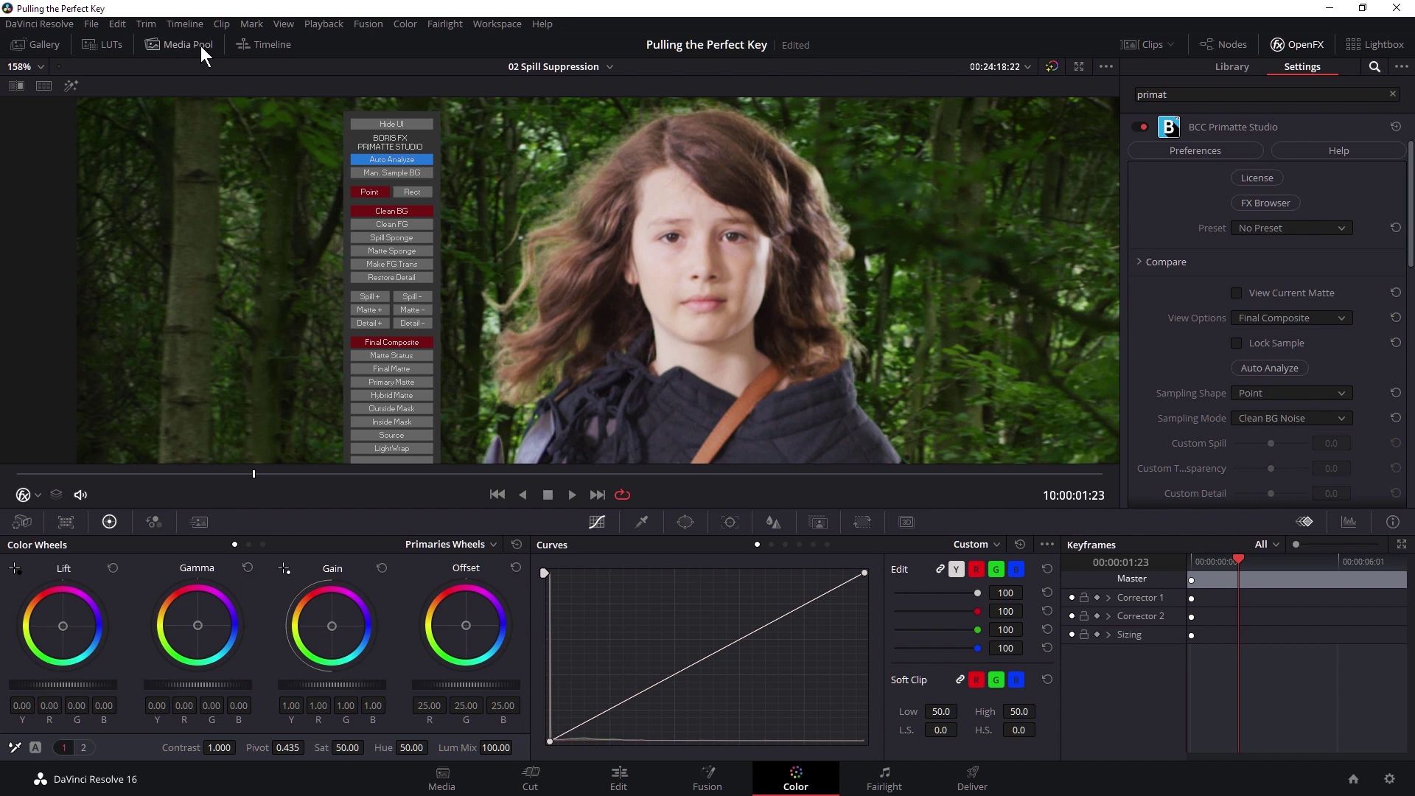
left_click(267, 45)
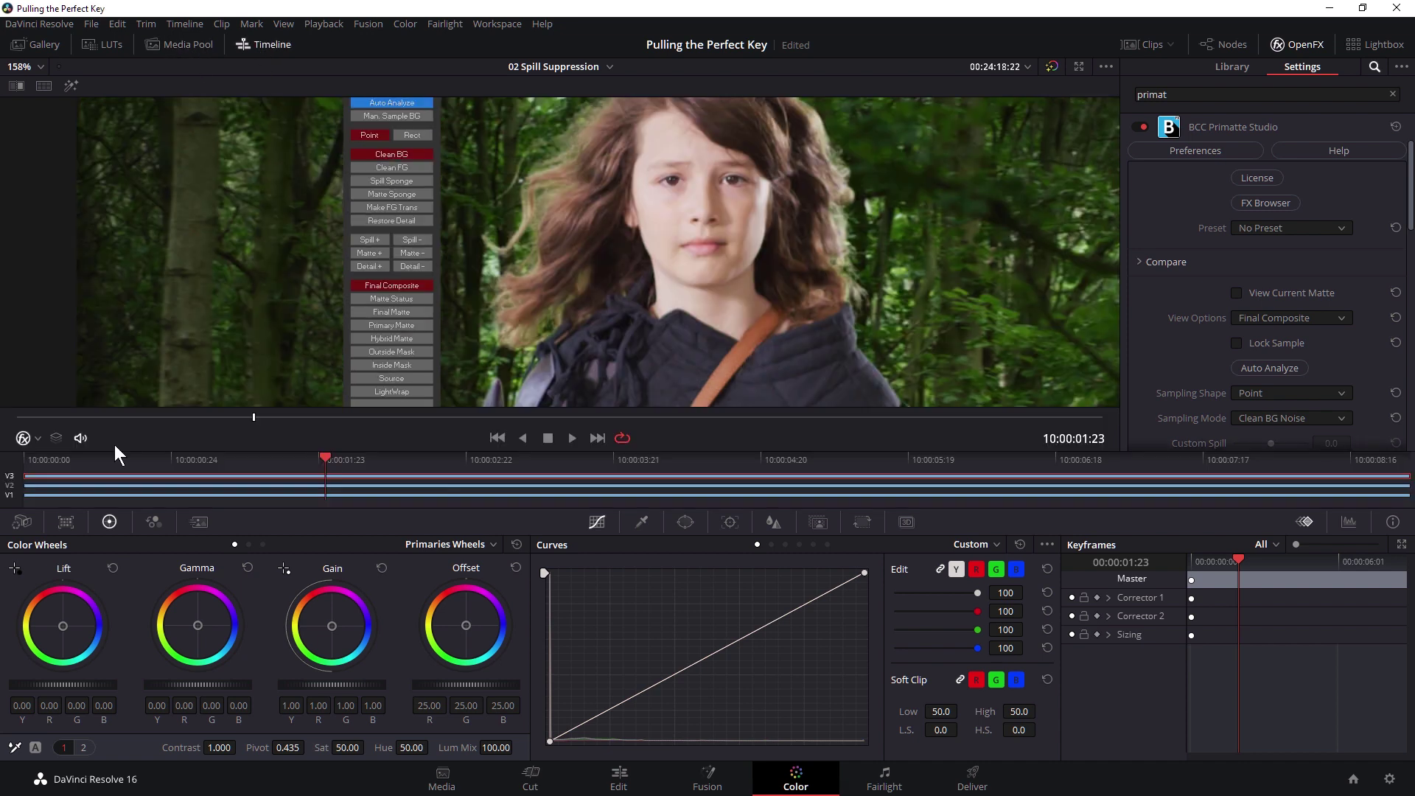
left_click(11, 493)
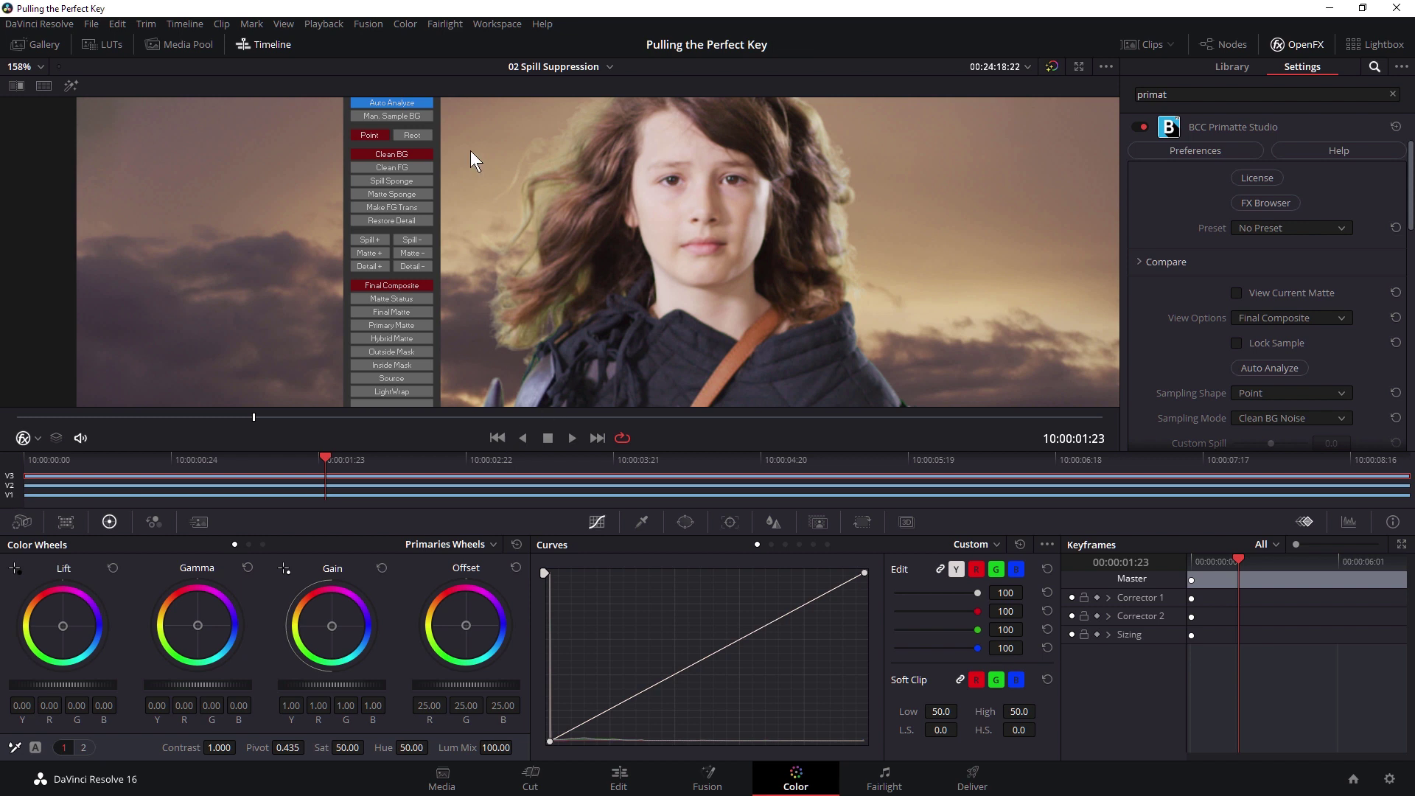
left_click(263, 48)
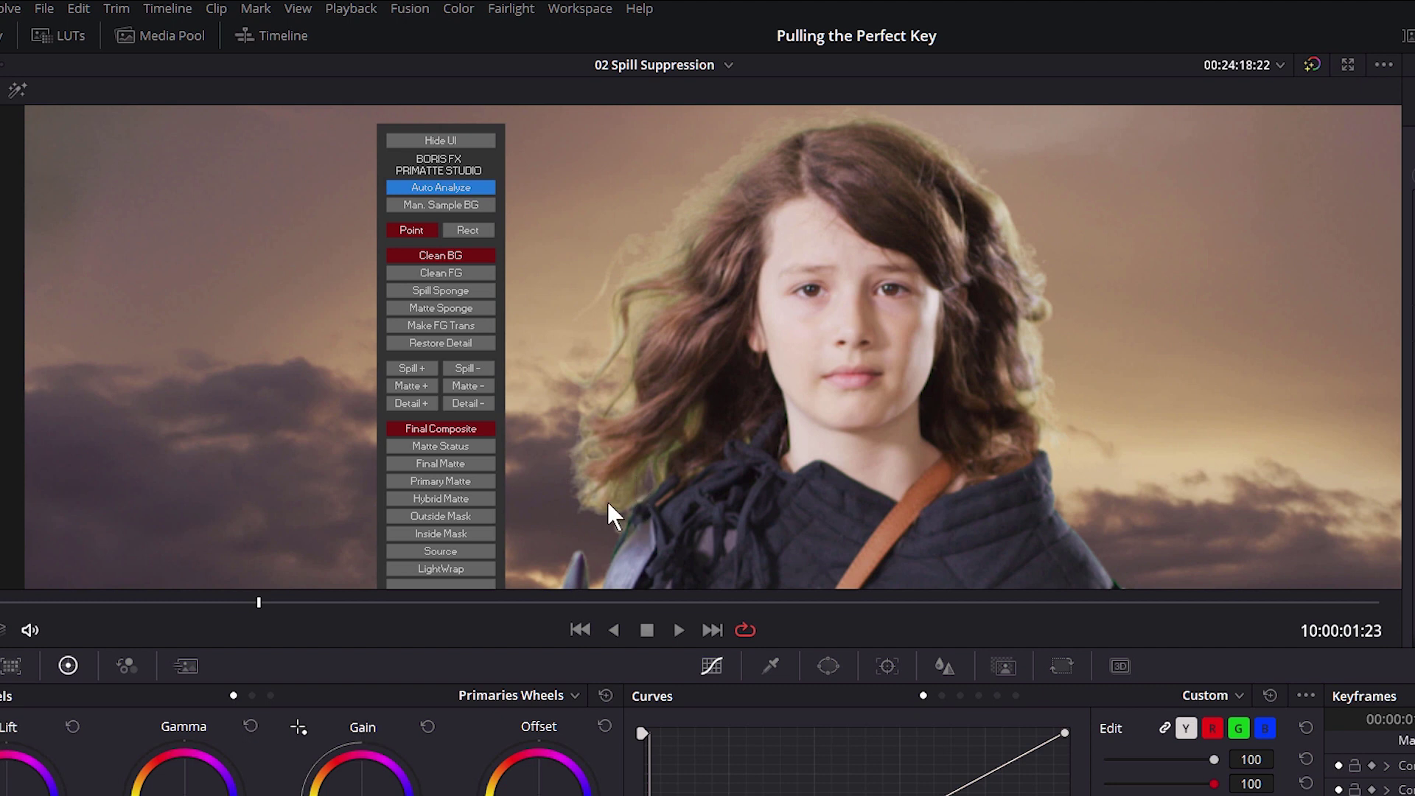
scroll(636, 491, "up", 3)
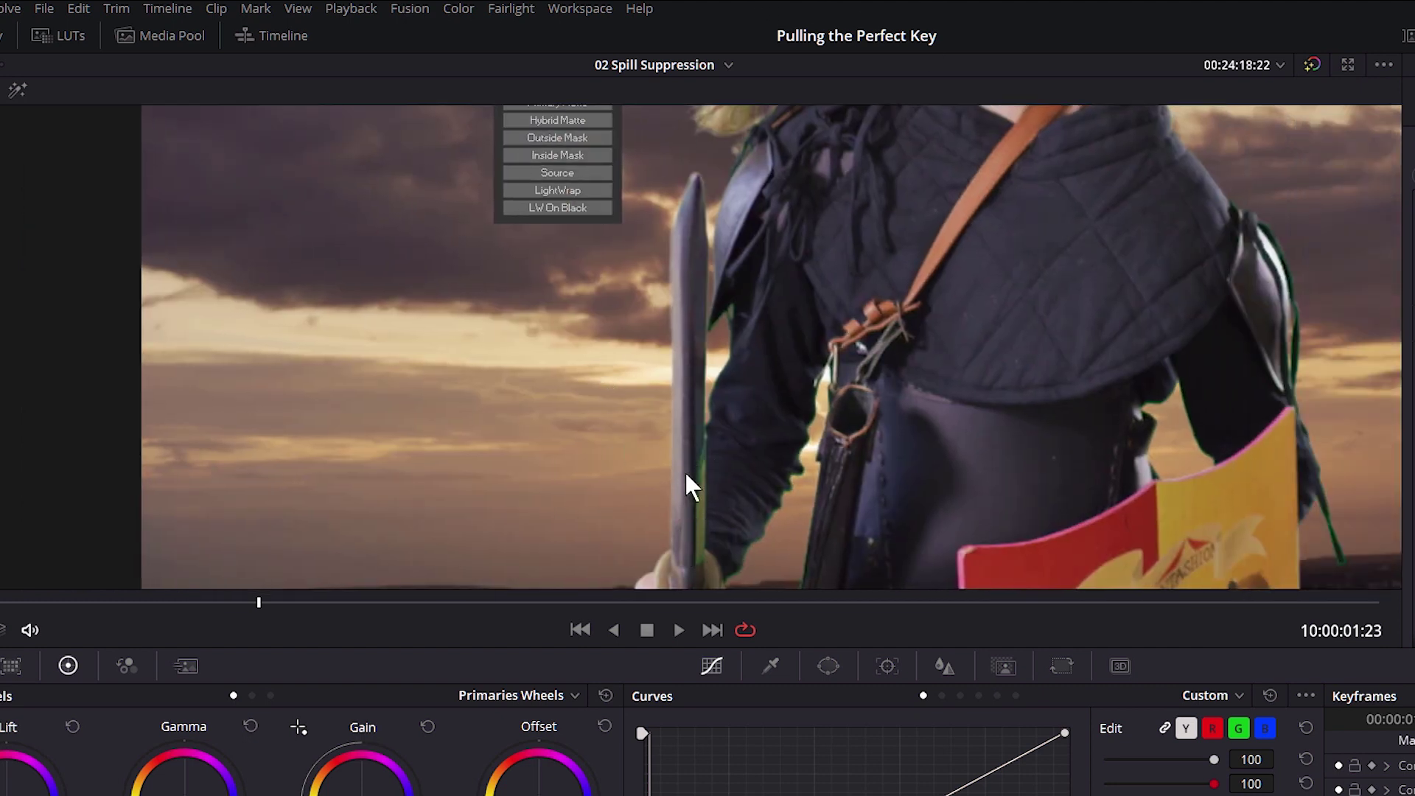
scroll(876, 310, "right", 5)
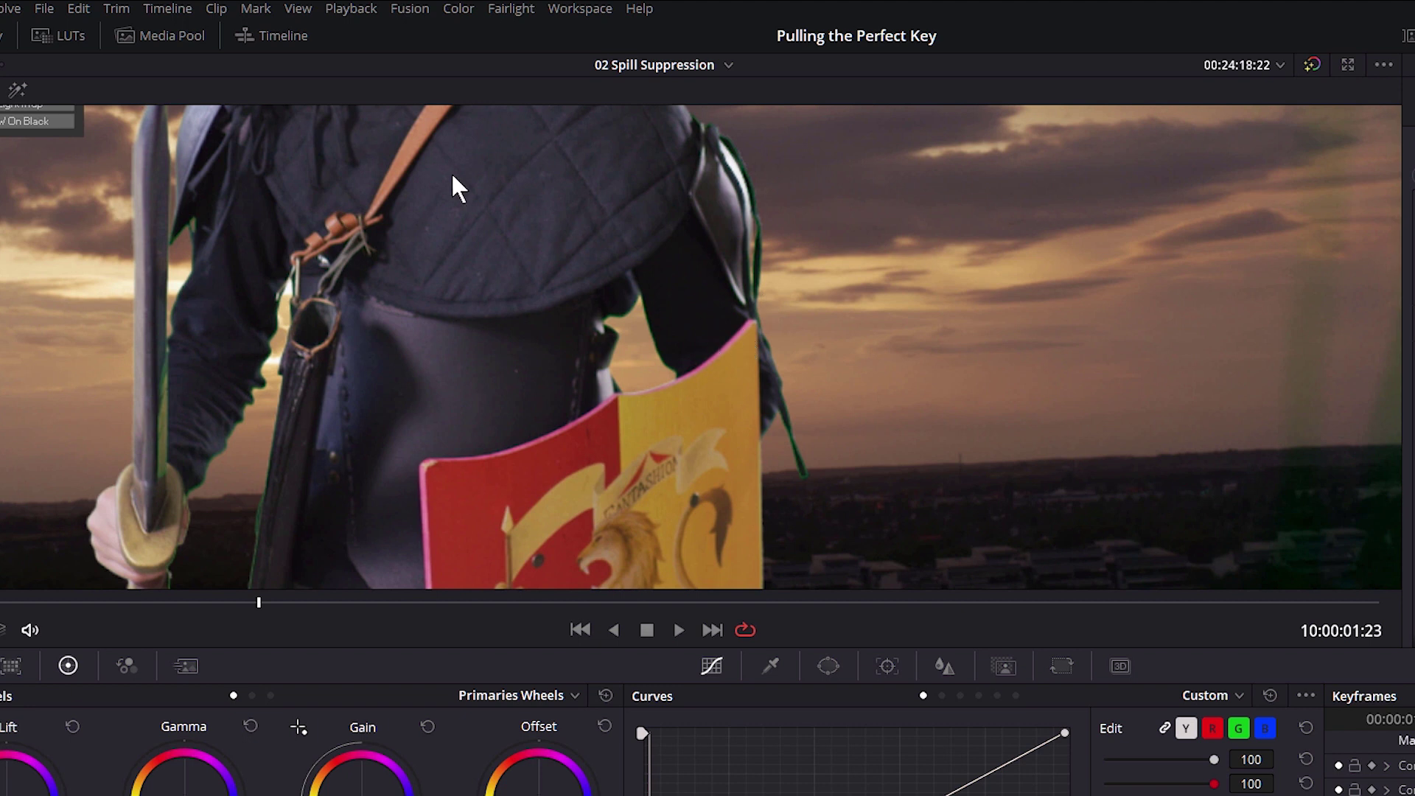
scroll(451, 188, "up", 4)
scroll(465, 221, "up", 3)
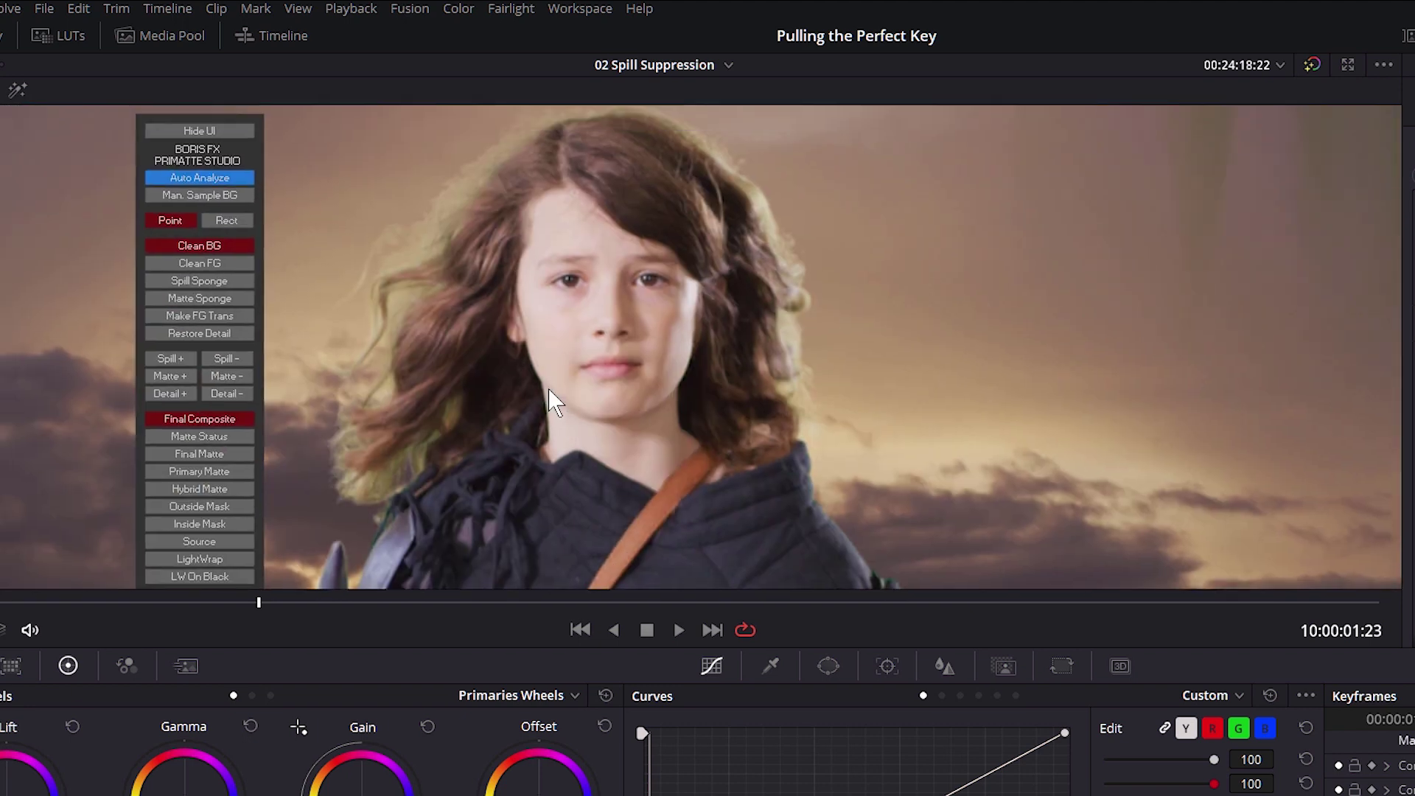
scroll(554, 402, "left", 2)
scroll(663, 393, "left", 1)
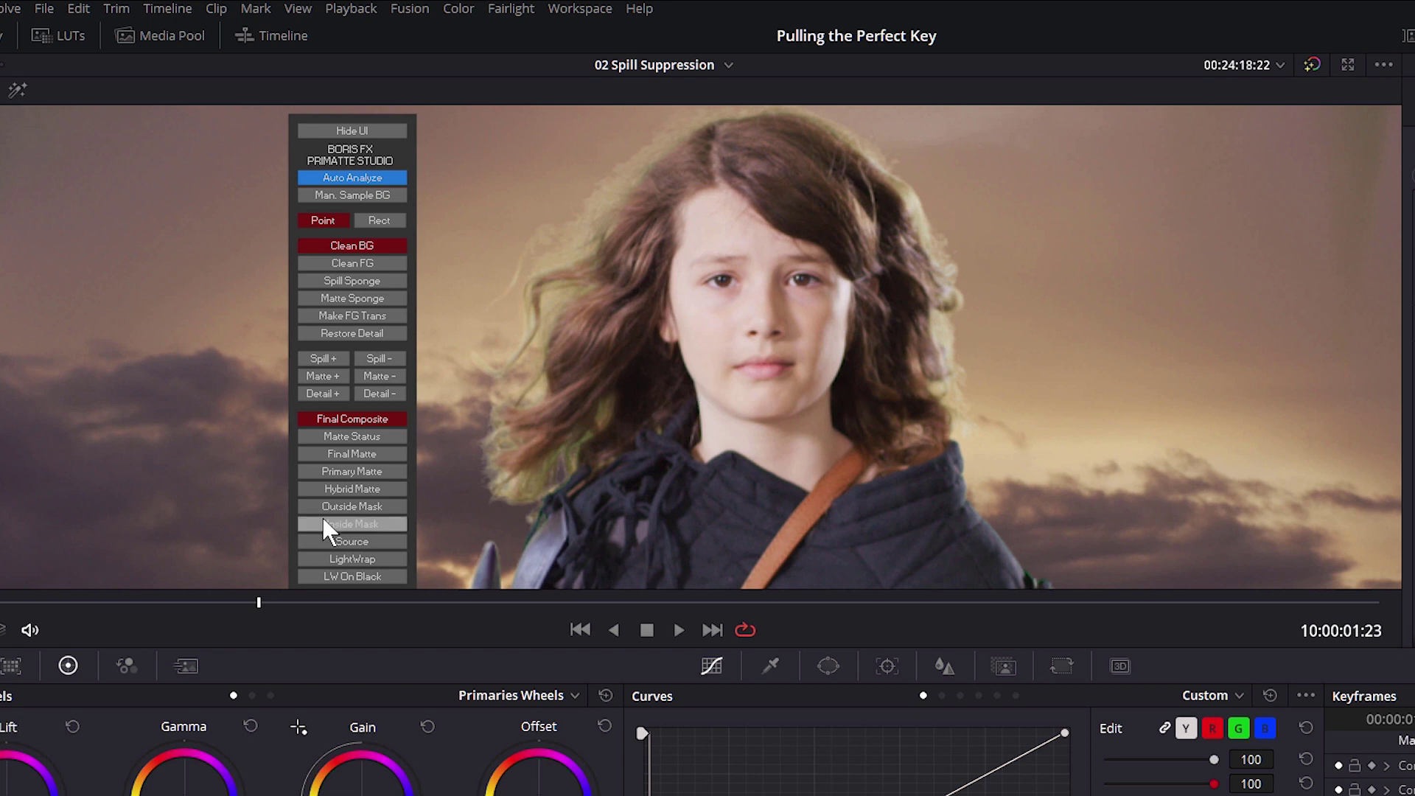
- Sample the hair's green fringe with Spill Sponge, then refine it using Spill + and Spill −
left_click(377, 280)
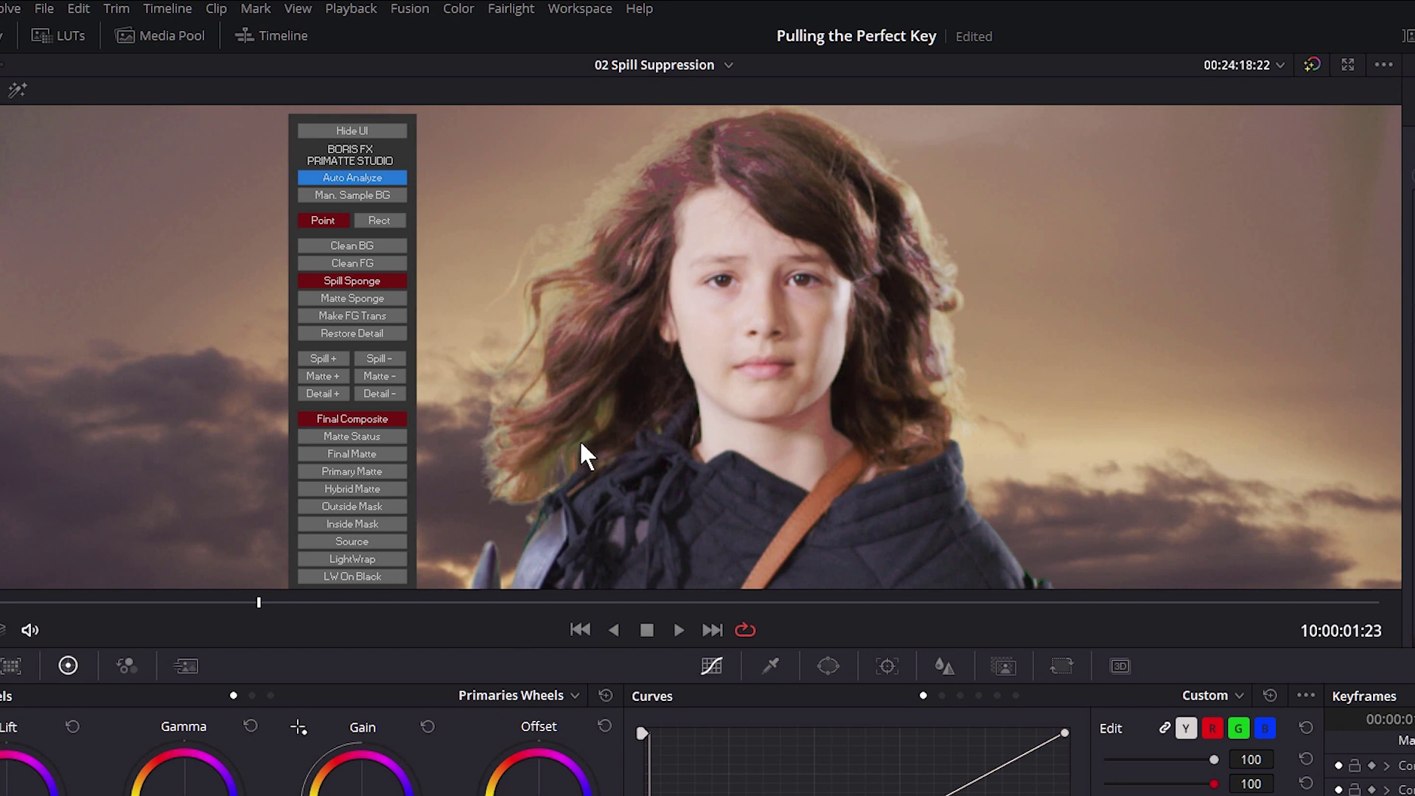
left_click(562, 484)
left_click(379, 361)
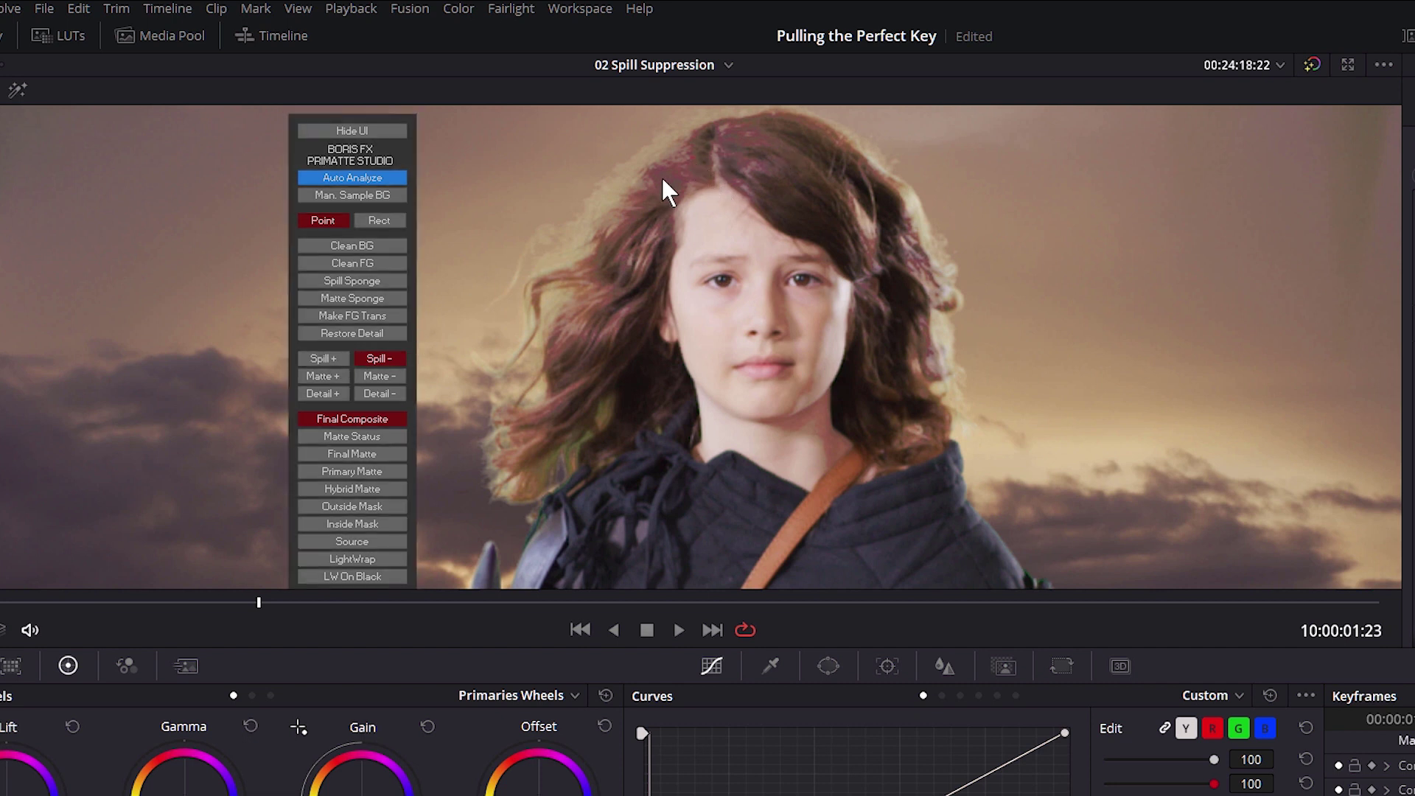
left_click(323, 359)
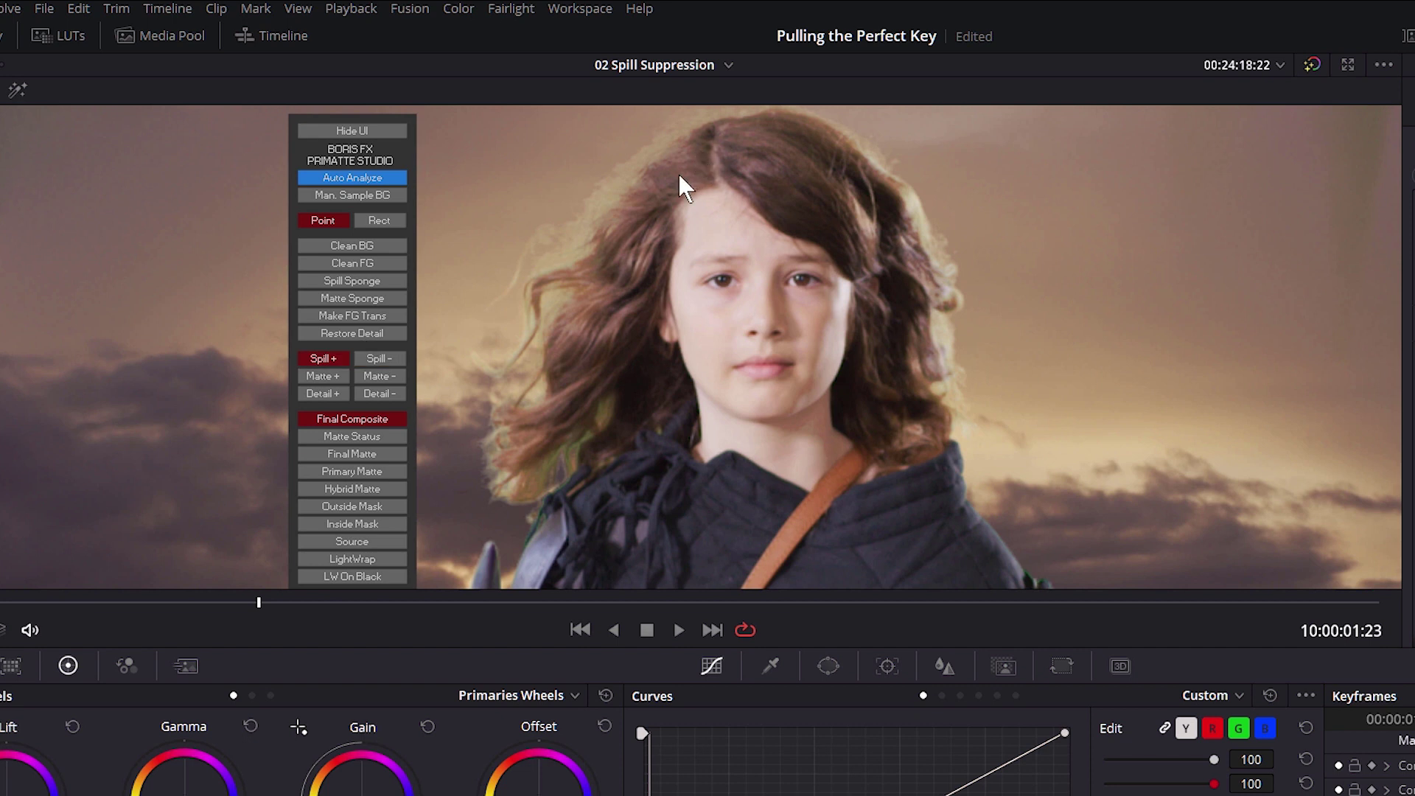
left_click(324, 356)
left_click(379, 359)
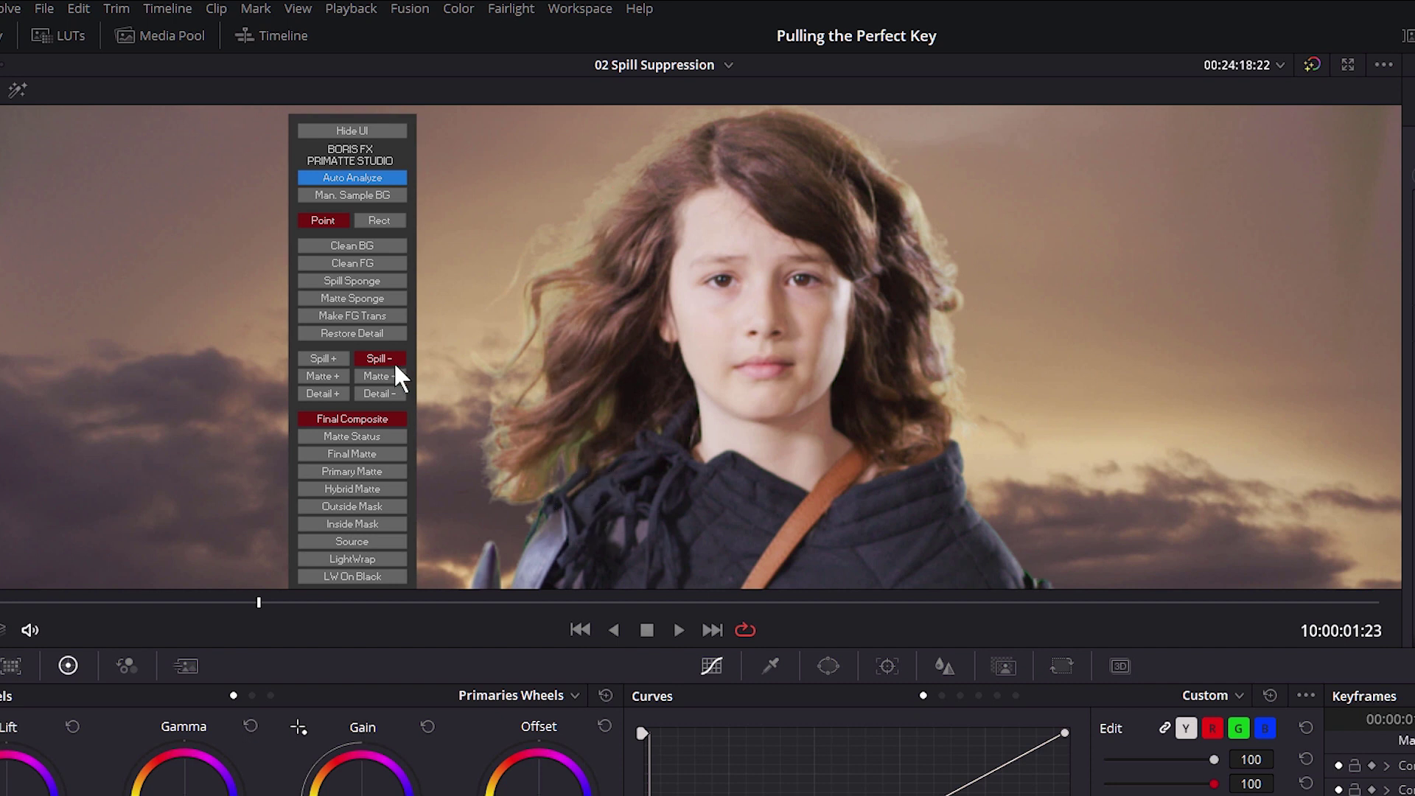
left_click(546, 529)
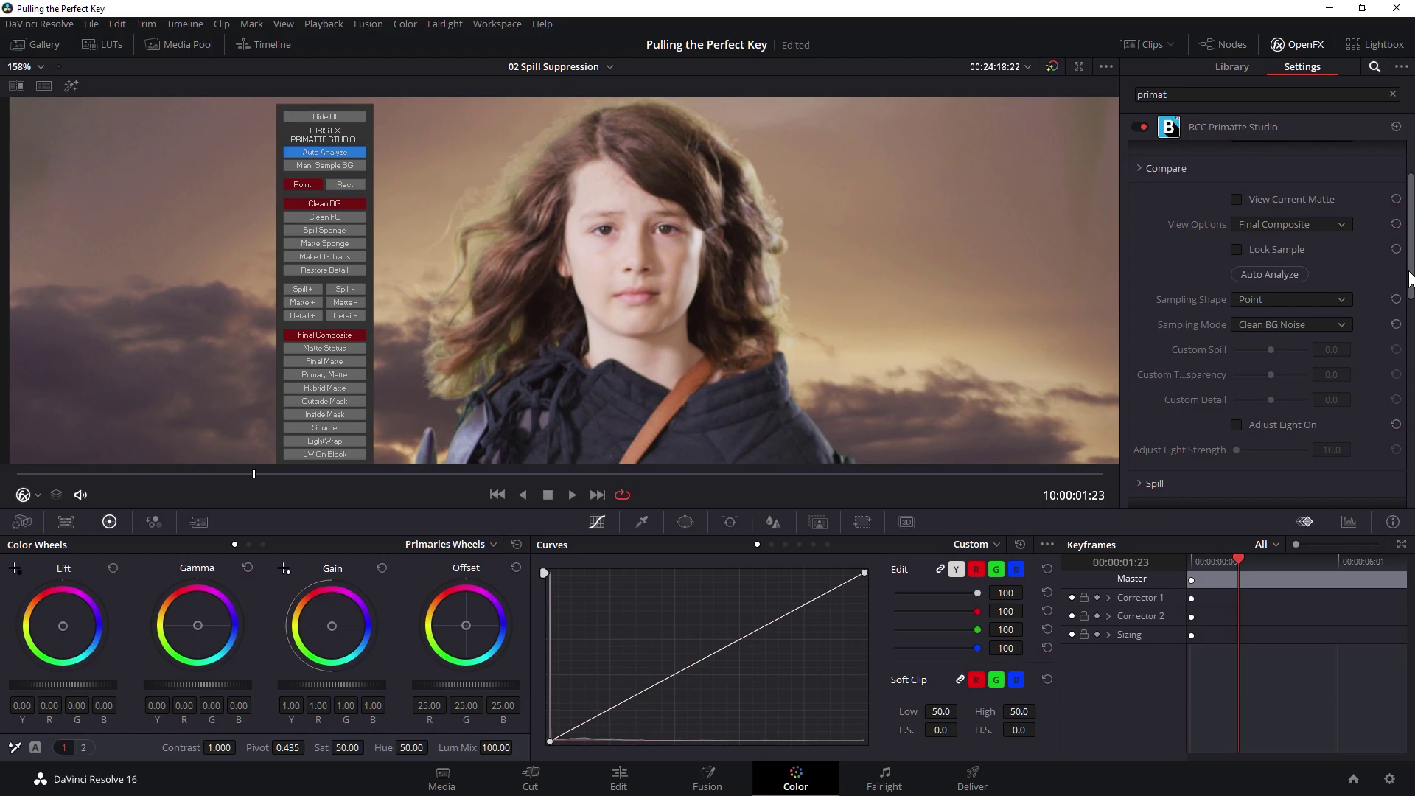
scroll(1407, 233, "up", 2)
scroll(1408, 232, "up", 2)
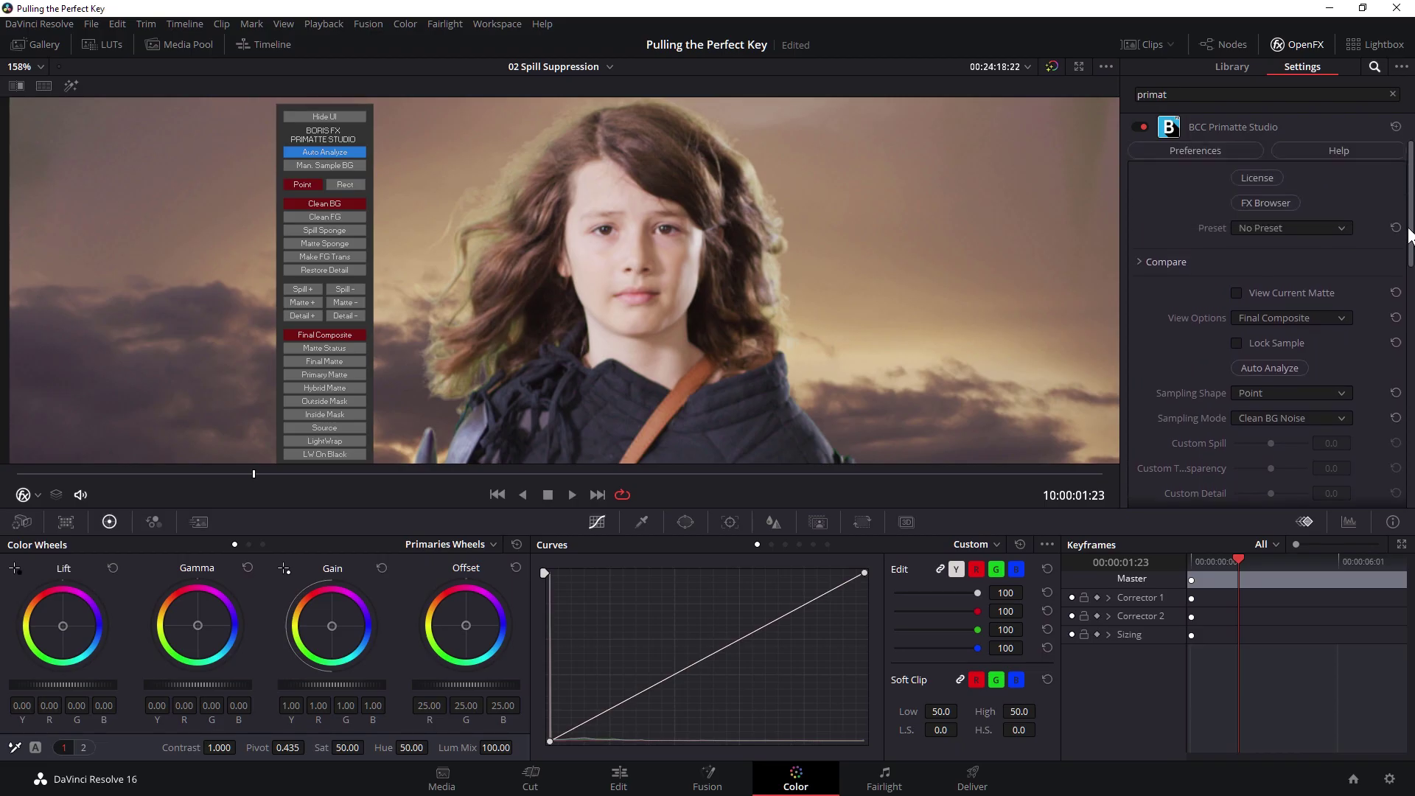
left_click_drag(1409, 233, 1390, 357)
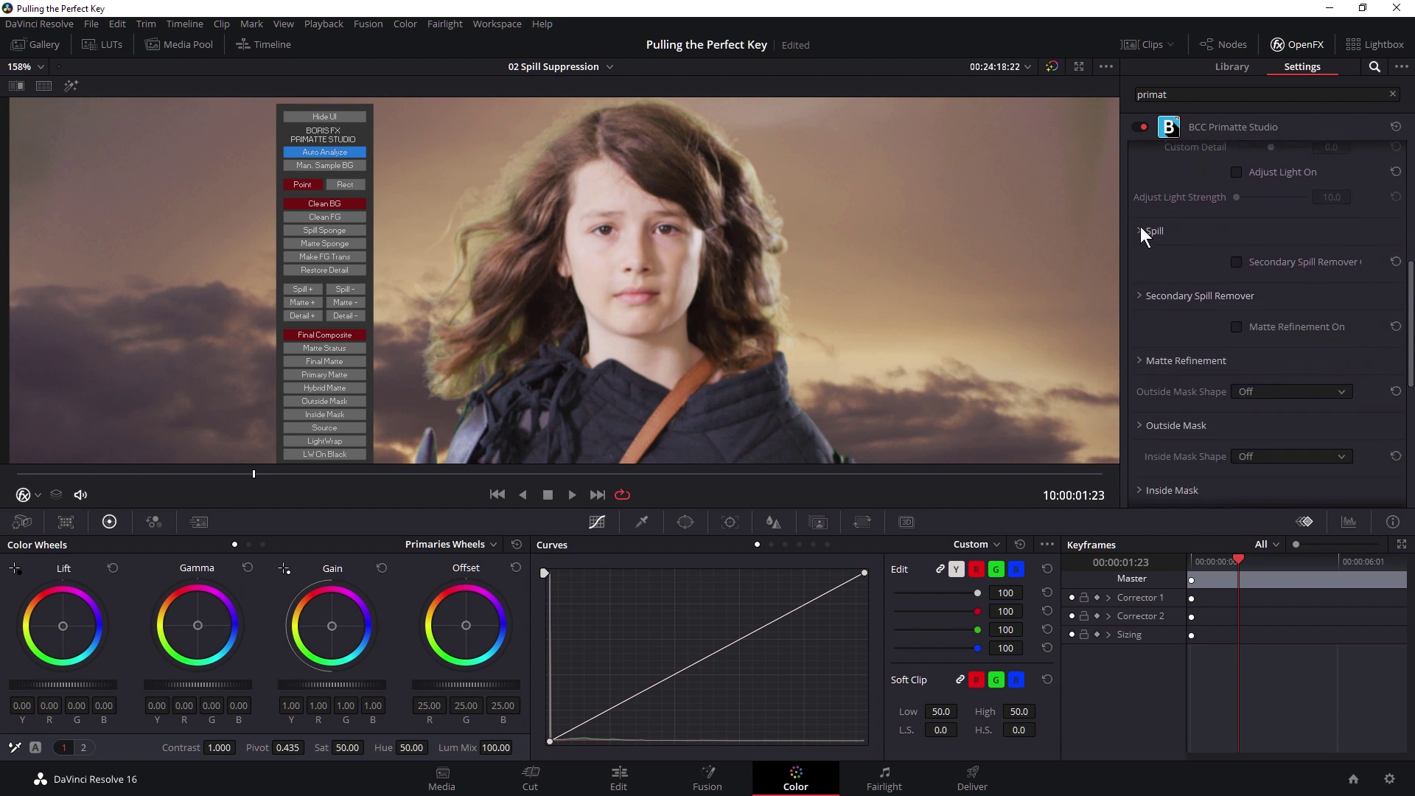
- Expand the Spill settings and change Spill Replace Mode from Complement to Solid Color
left_click(1140, 230)
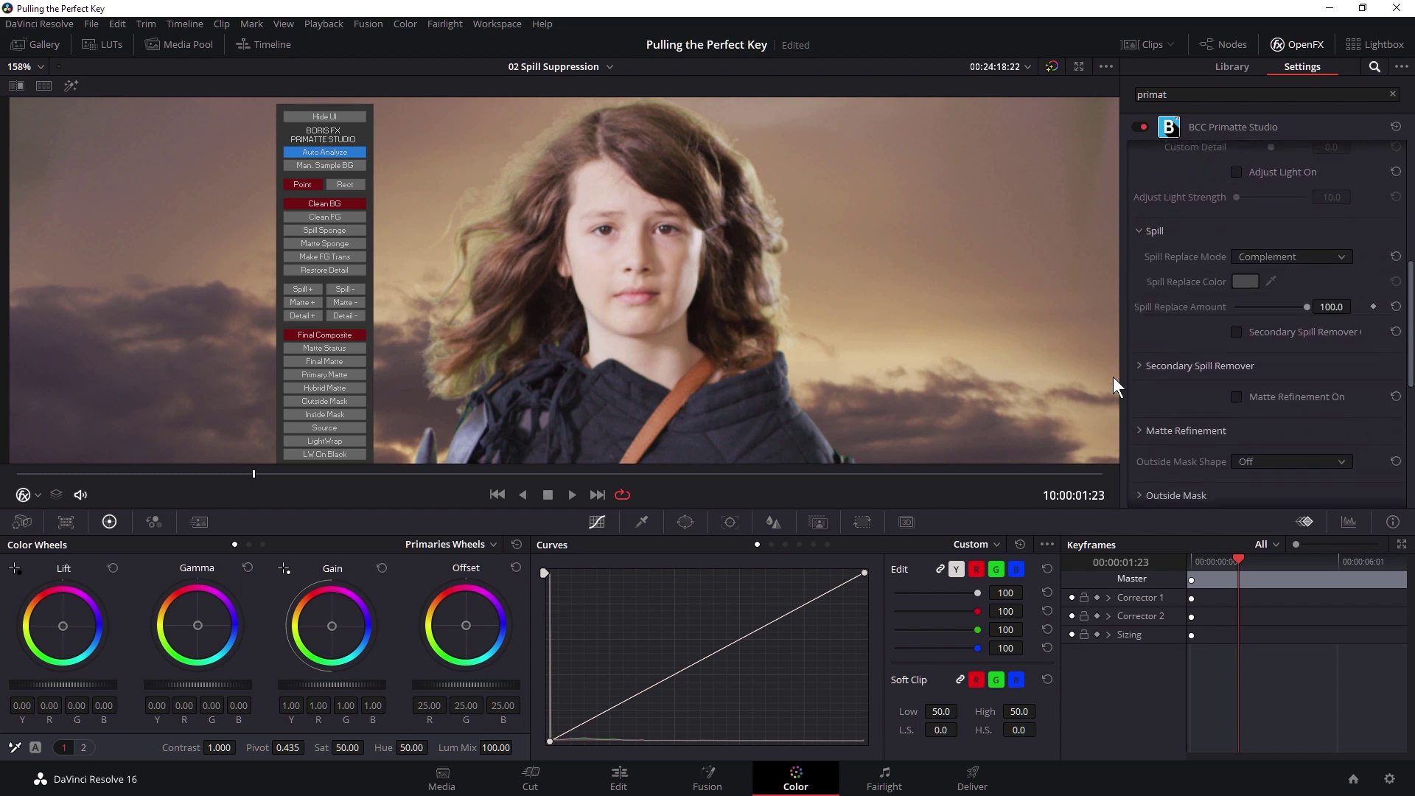
left_click(1292, 257)
left_click(1291, 256)
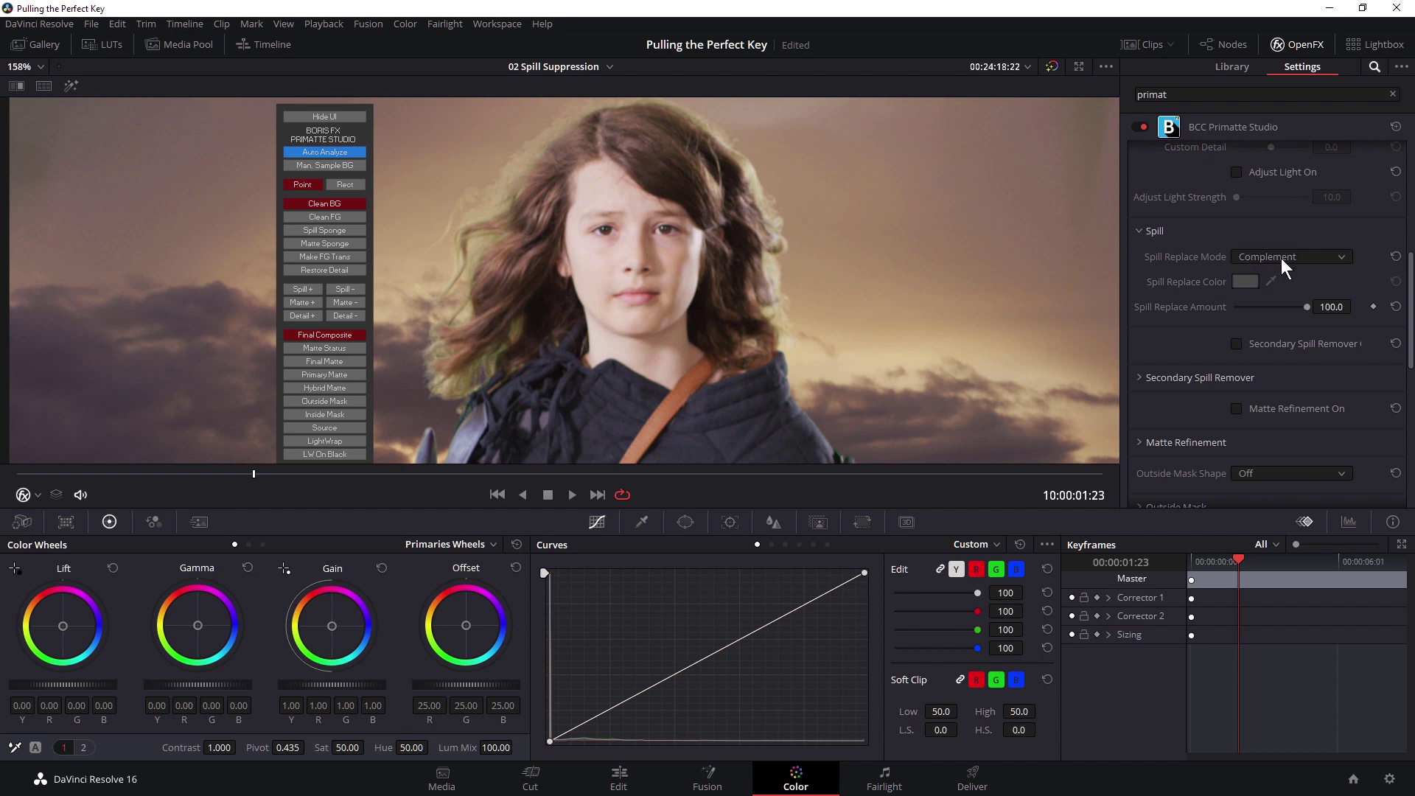
left_click(1303, 256)
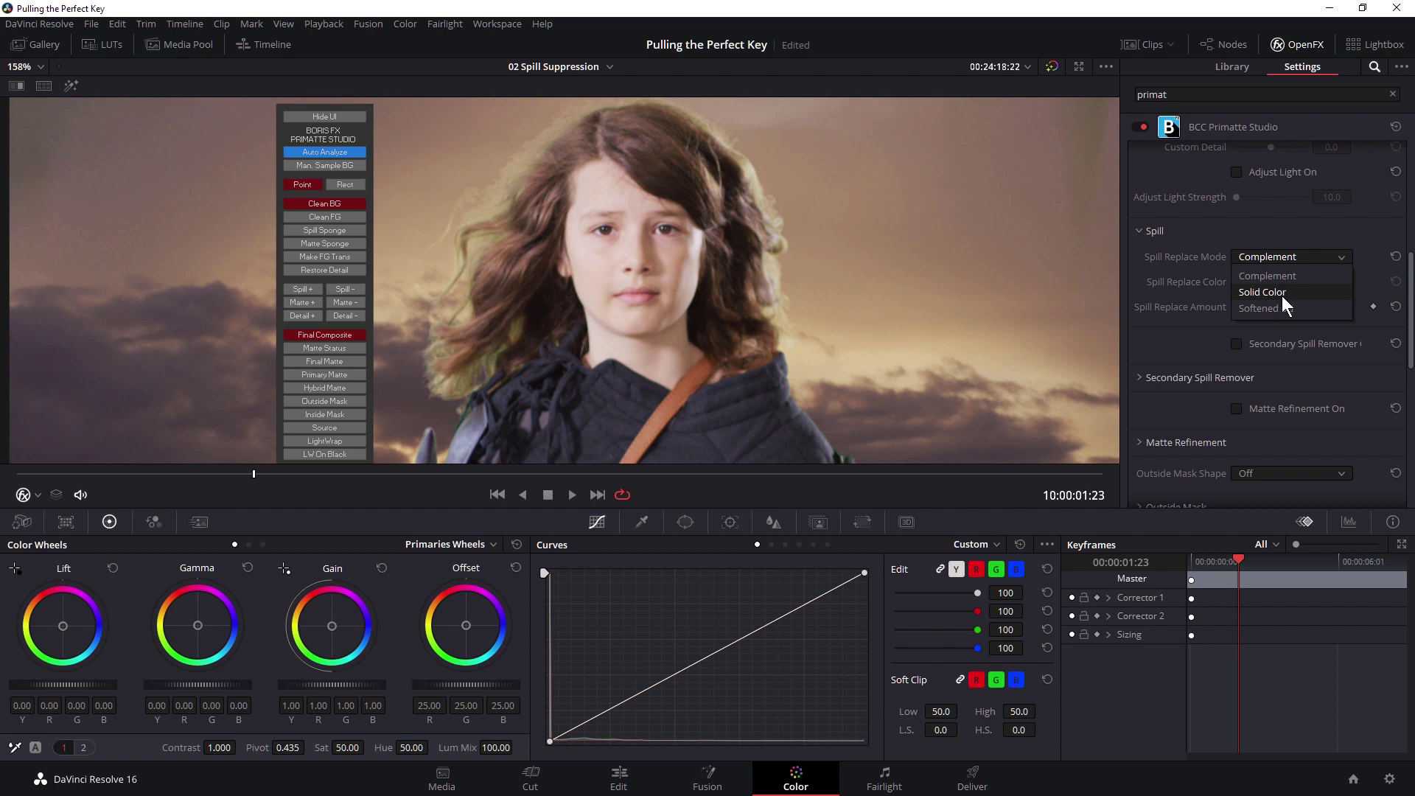
left_click(1261, 292)
- Try teal and light-green spill replace colours in the colour picker, then cancel it
left_click(1248, 281)
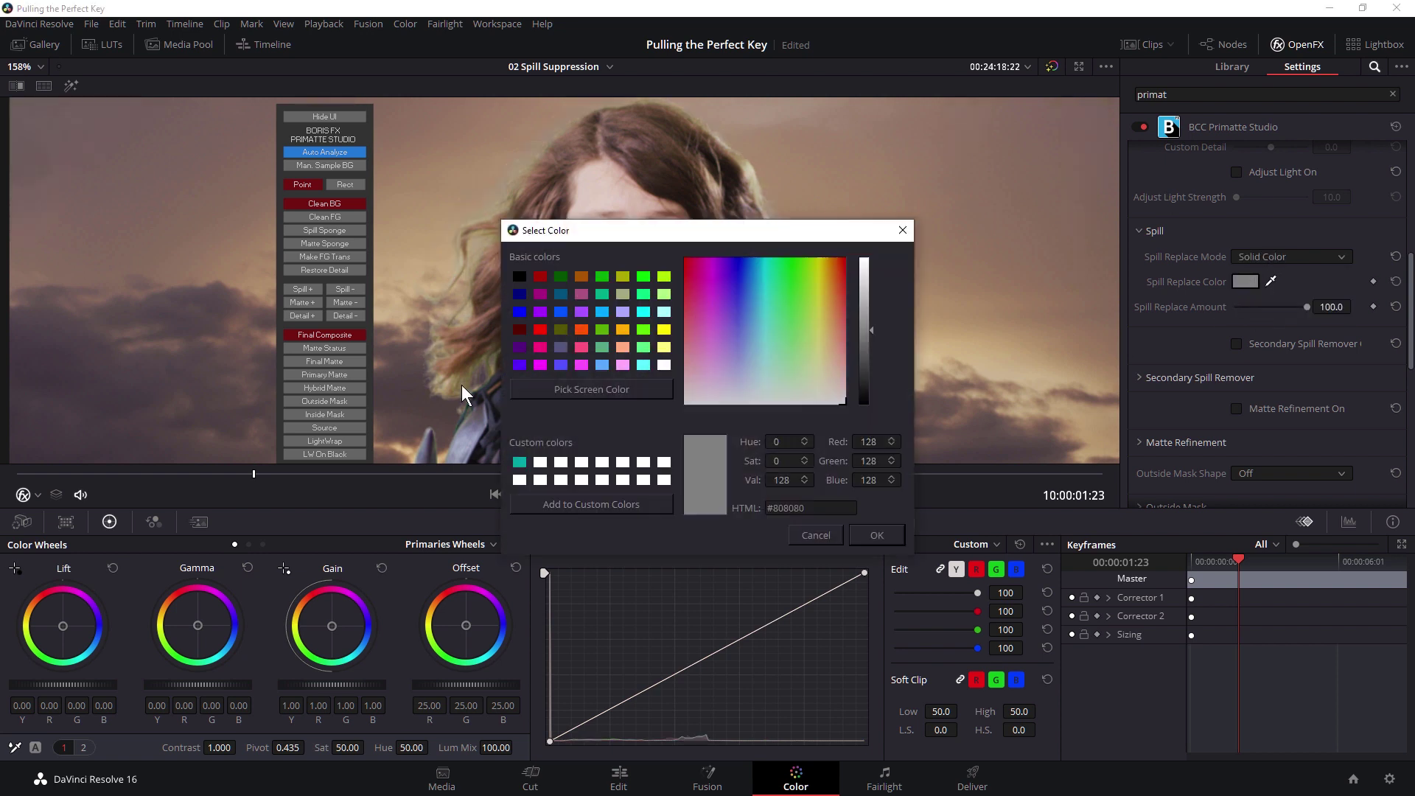
left_click_drag(711, 228, 510, 364)
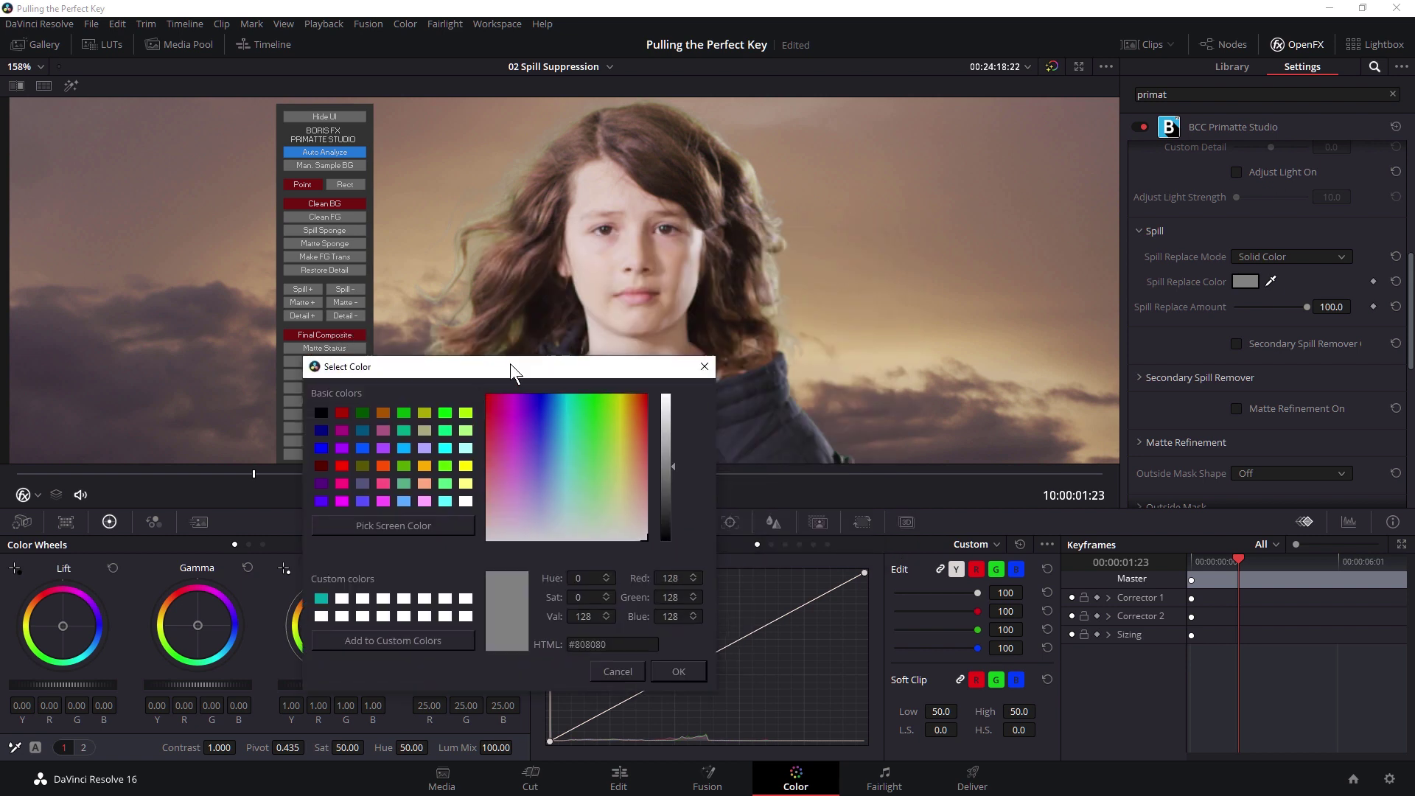
left_click(624, 454)
mouse_move(622, 452)
left_mouse_down()
mouse_move(554, 462)
mouse_move(625, 458)
left_mouse_up()
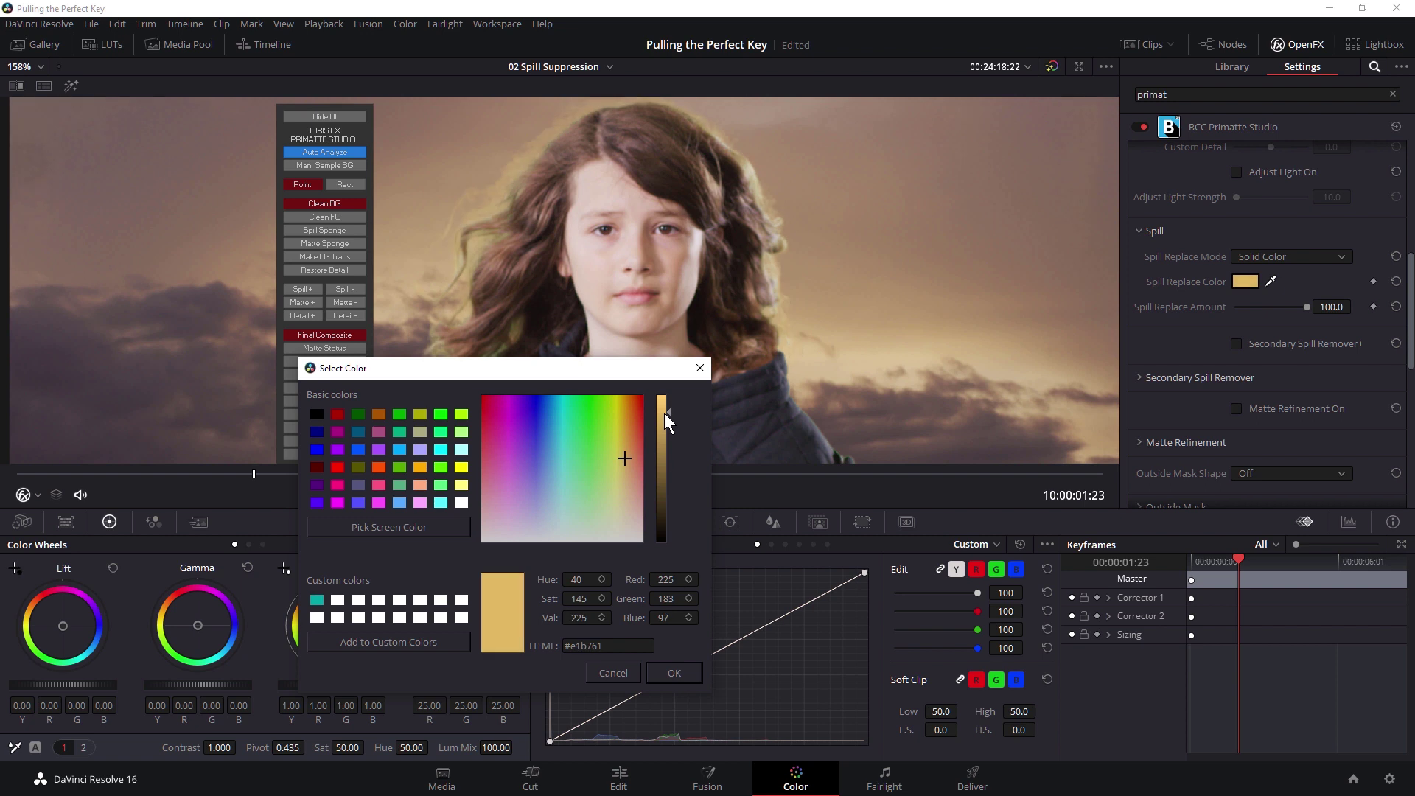
left_click_drag(667, 420, 667, 395)
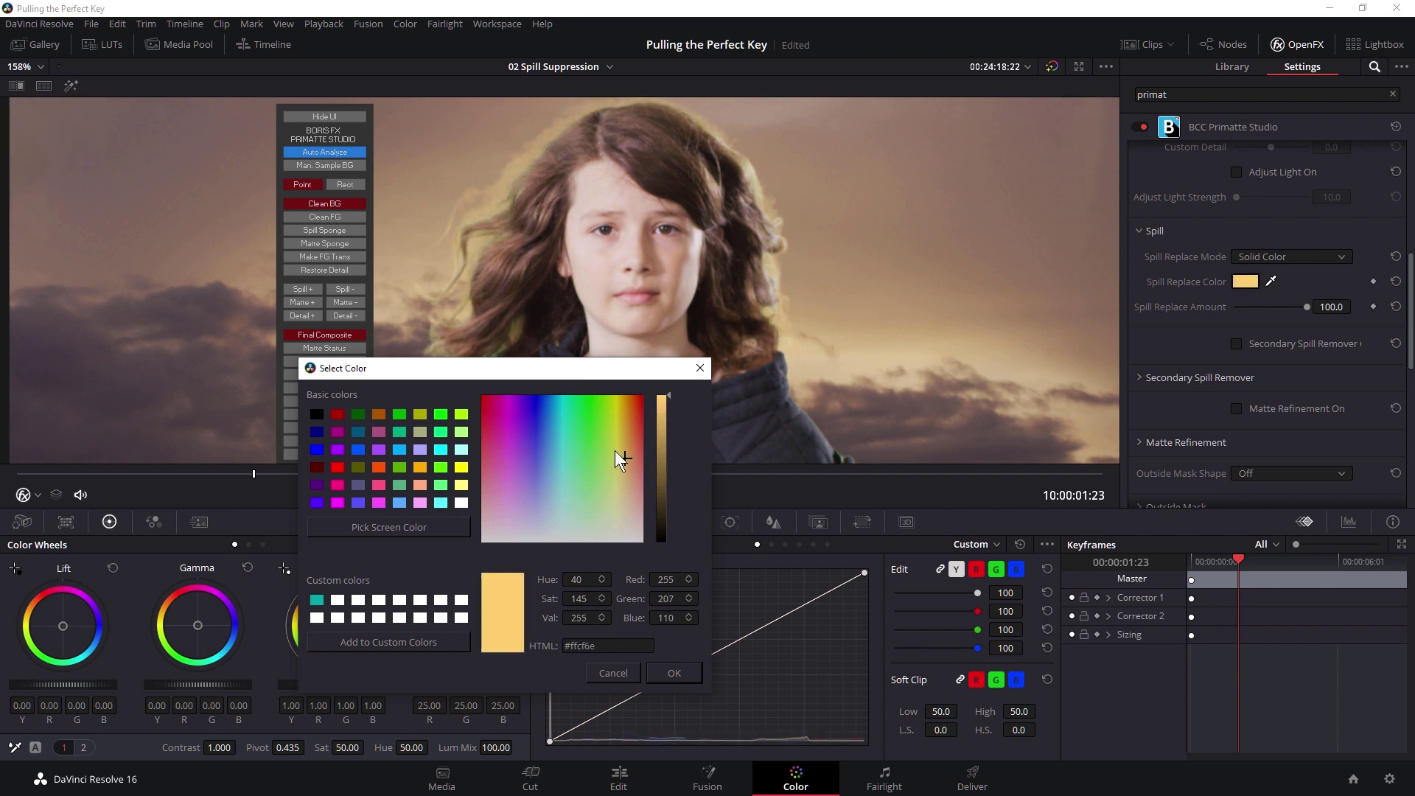
left_click(629, 497)
mouse_move(629, 497)
left_mouse_down()
mouse_move(582, 490)
mouse_move(641, 443)
mouse_move(572, 422)
left_mouse_up()
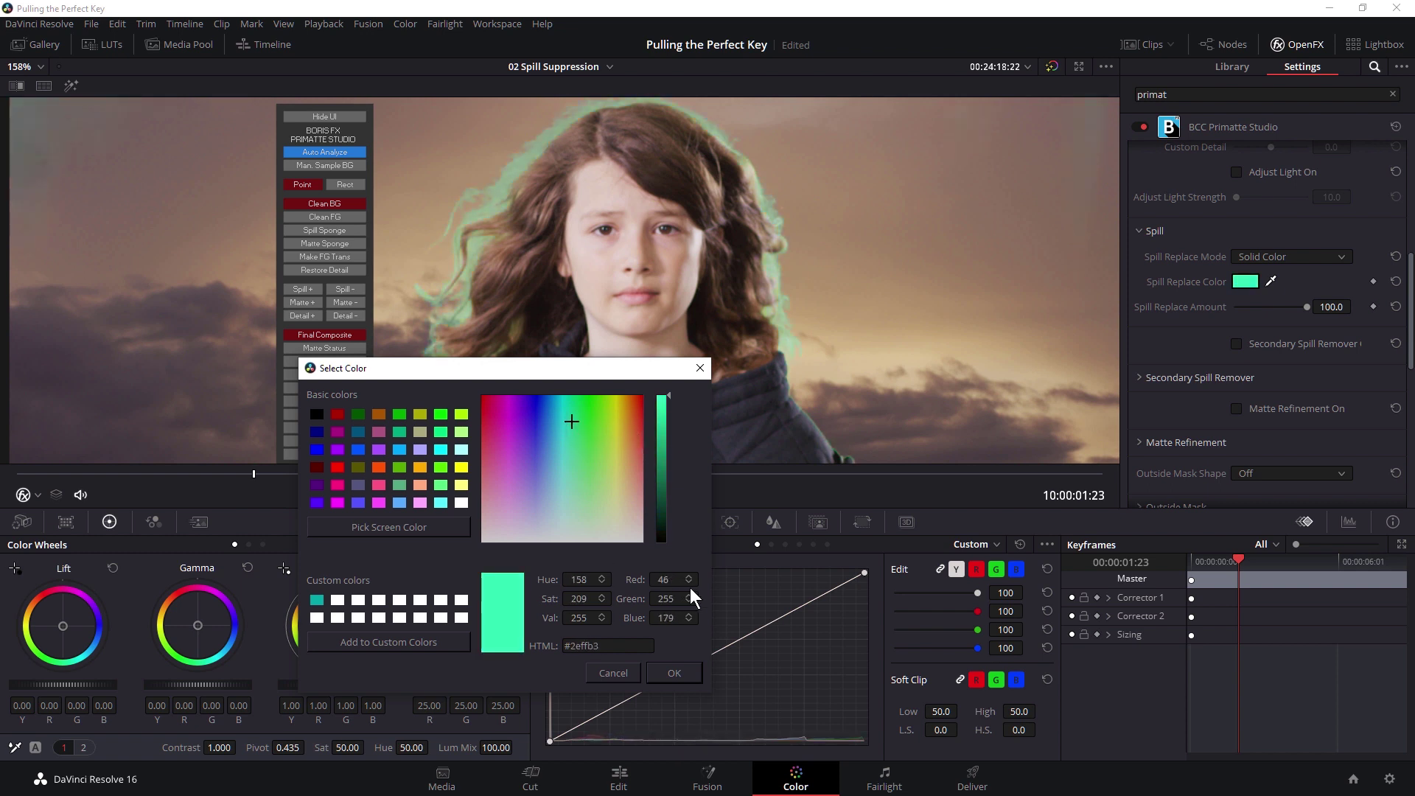
left_click(611, 674)
left_click(1294, 258)
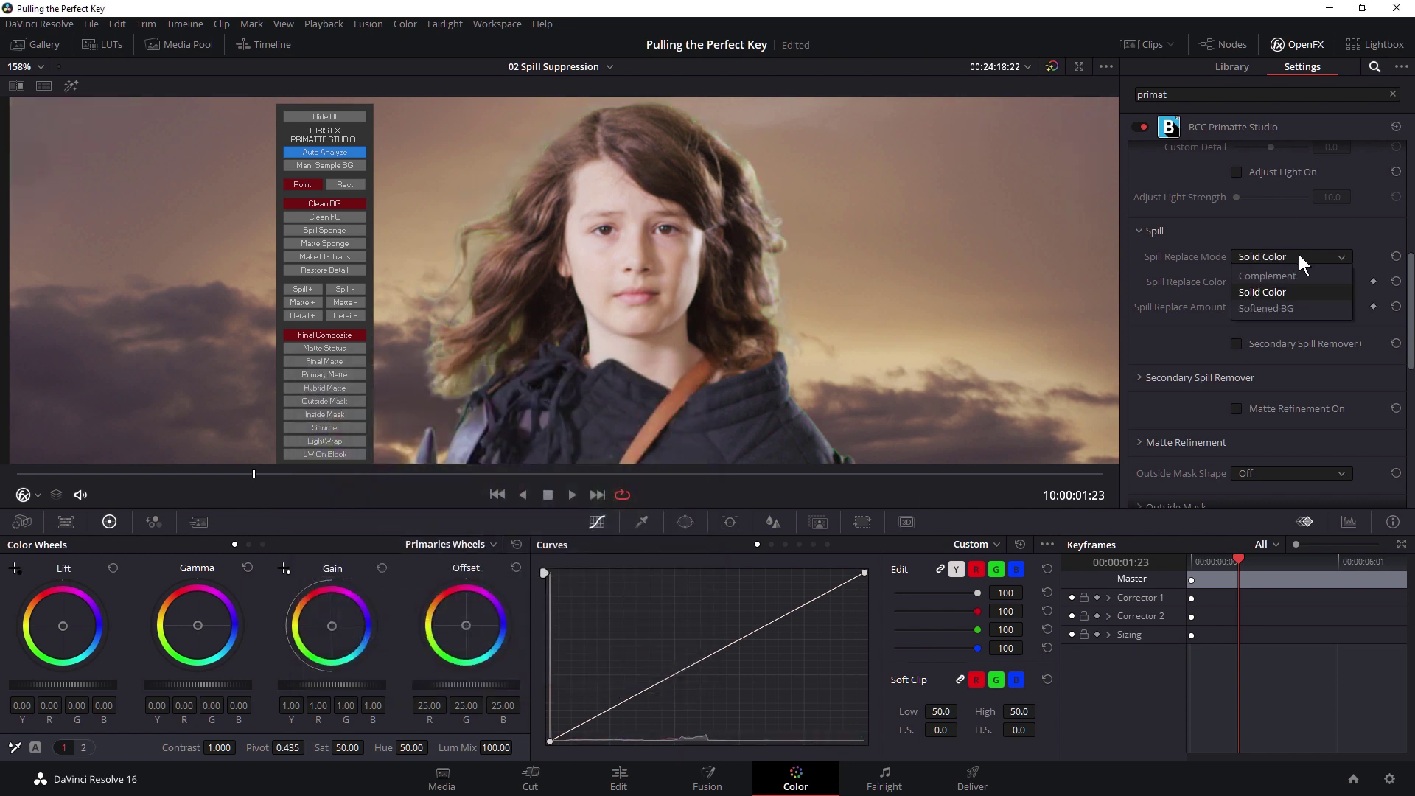
- Try Softened BG mode, restore the on-screen UI, and return Spill Replace Mode to Complement
left_click(1290, 311)
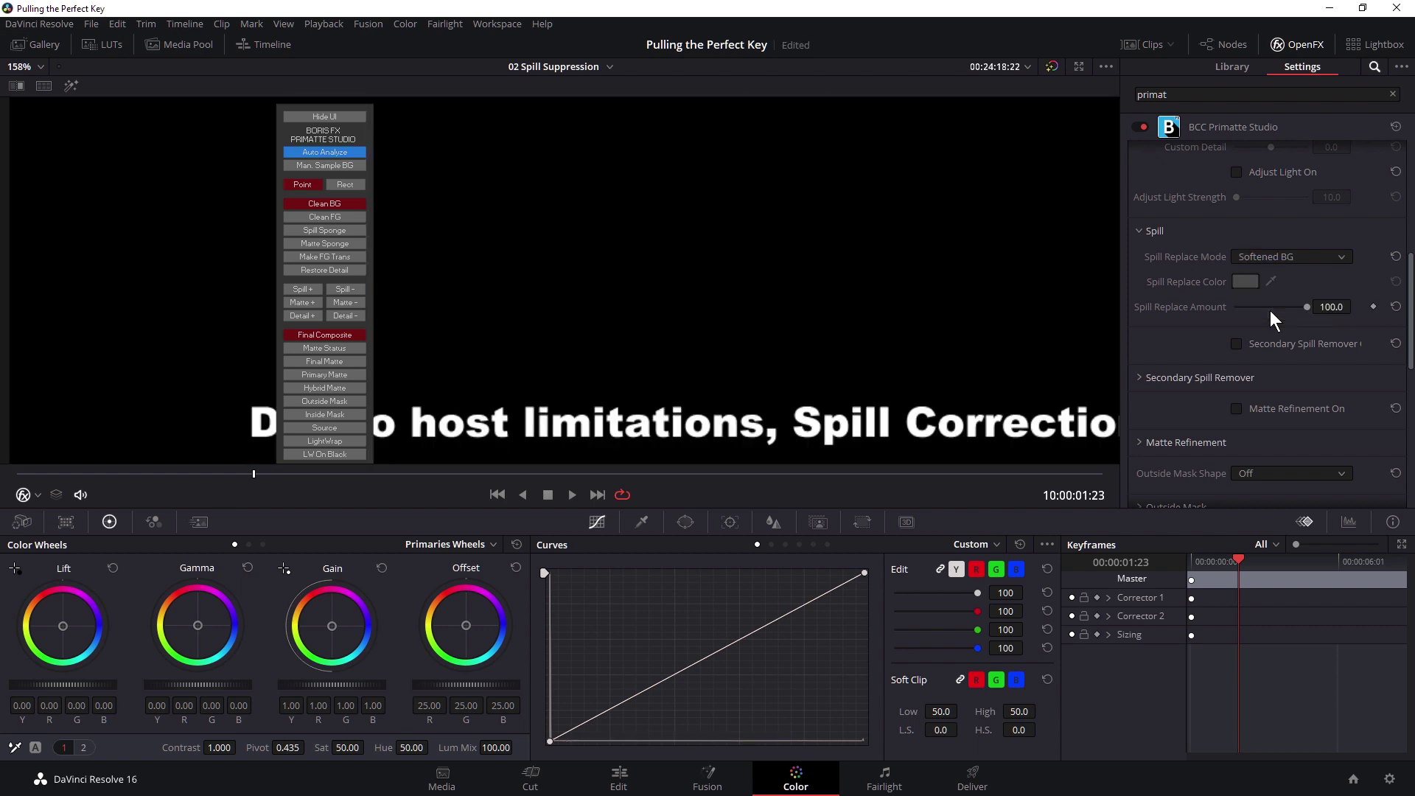
scroll(467, 352, "down", 5)
scroll(583, 335, "down", 2)
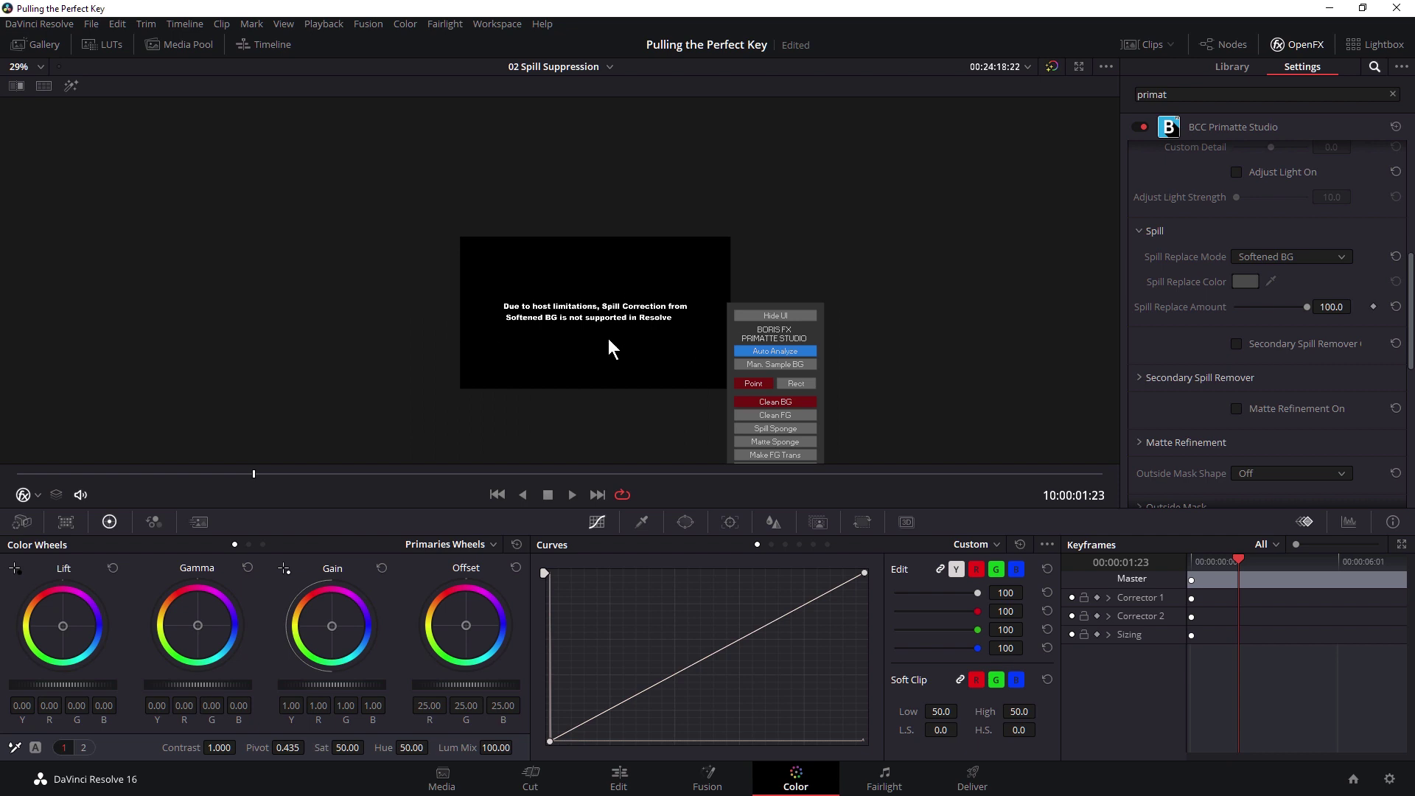
scroll(609, 338, "up", 2)
scroll(609, 339, "up", 2)
left_click(668, 268)
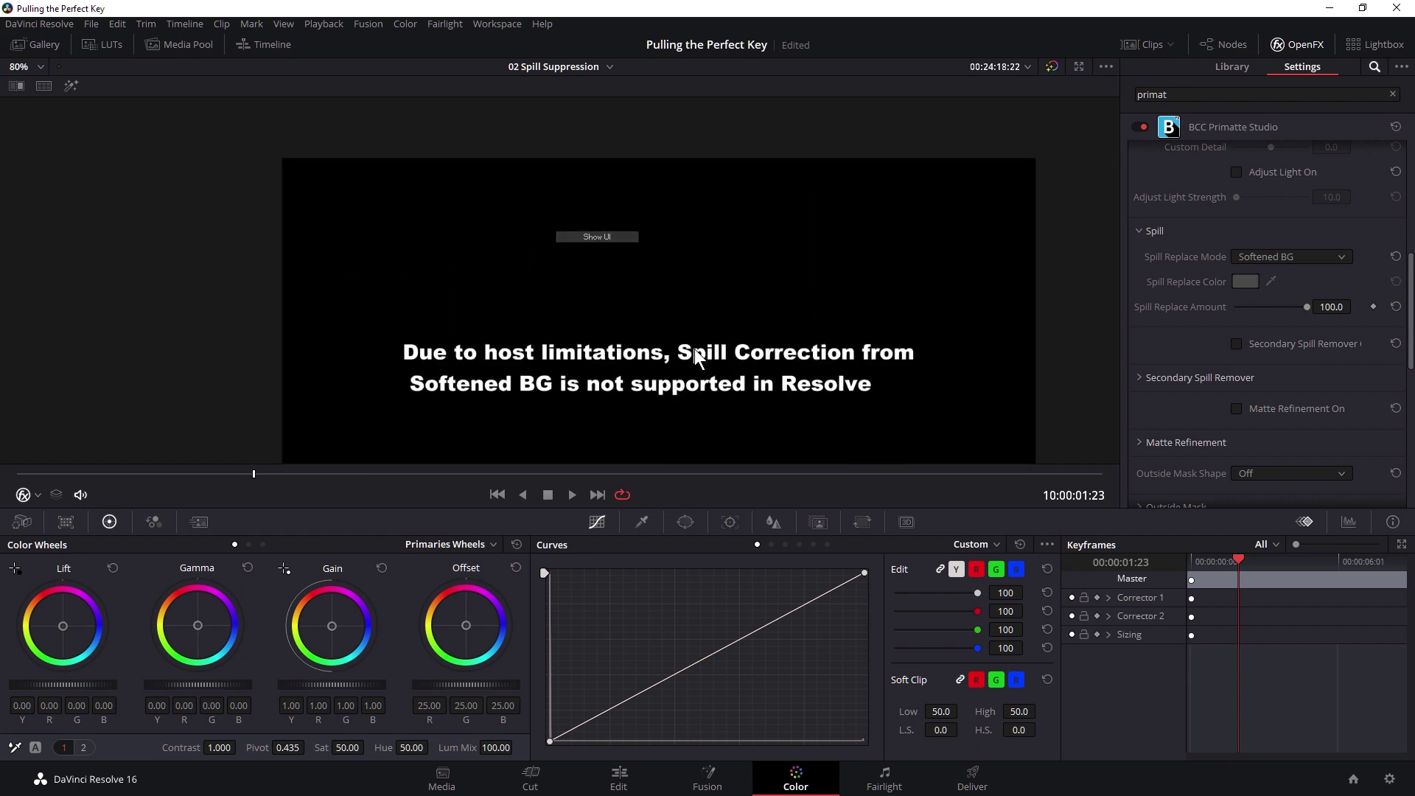
scroll(694, 349, "up", 2)
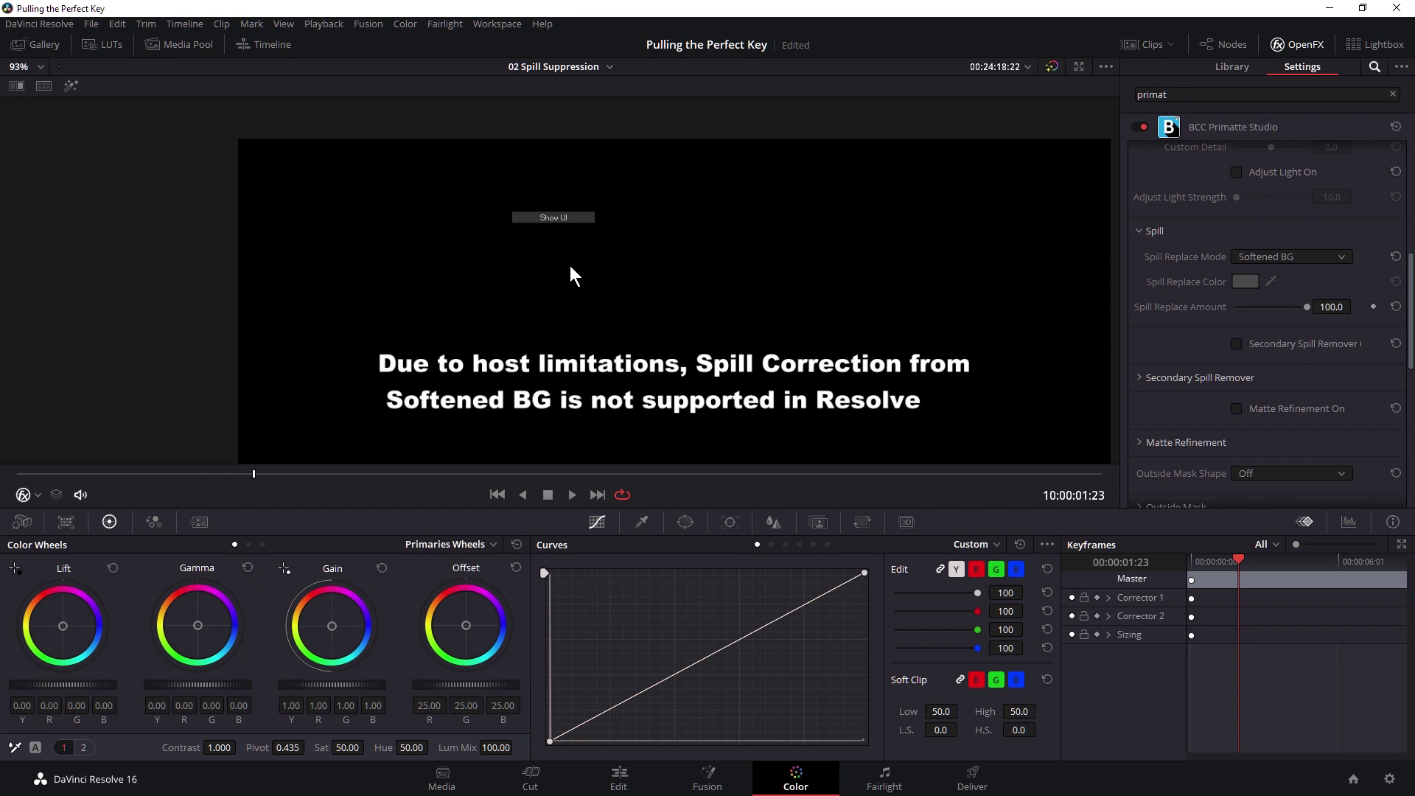
scroll(570, 265, "down", 1)
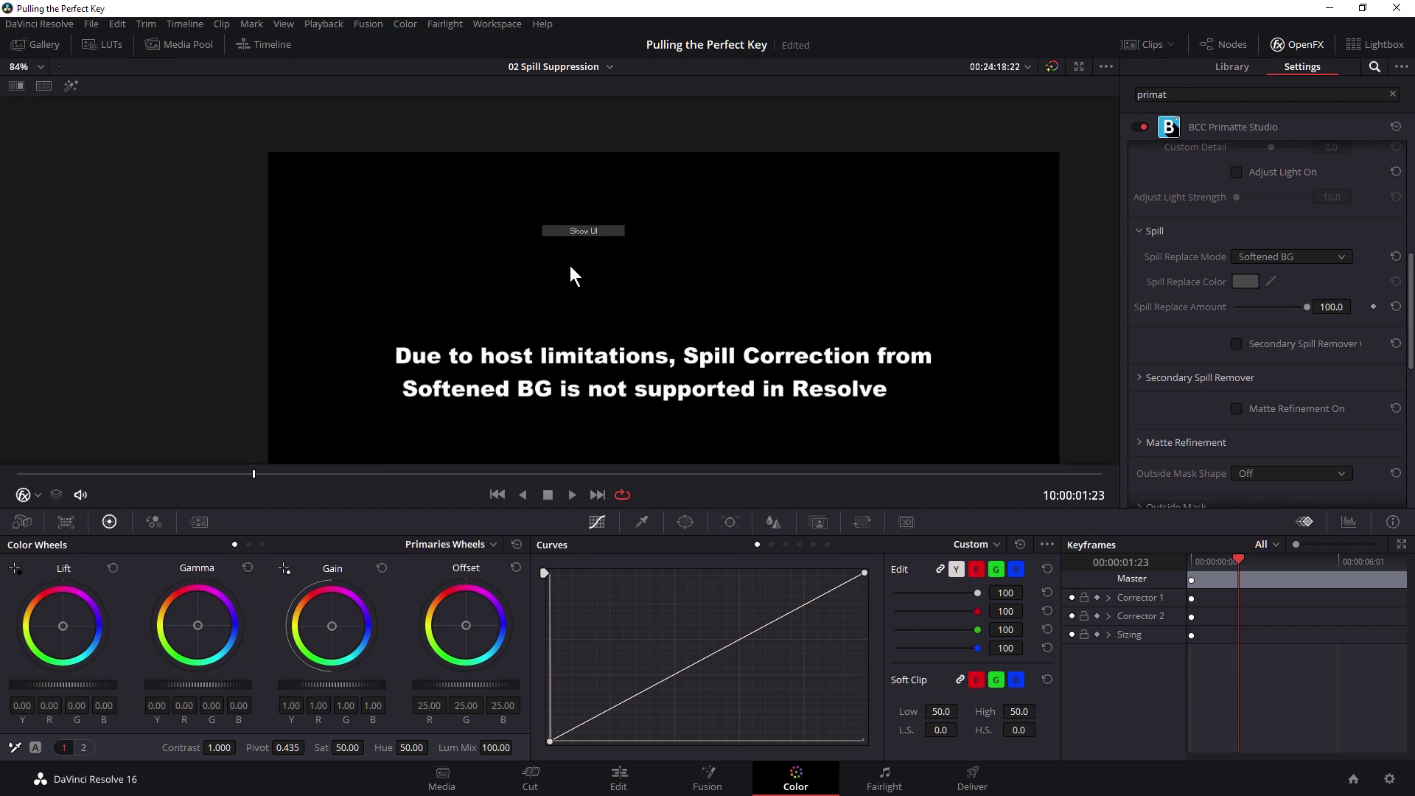
left_click(597, 230)
left_click(1292, 257)
left_click(1260, 275)
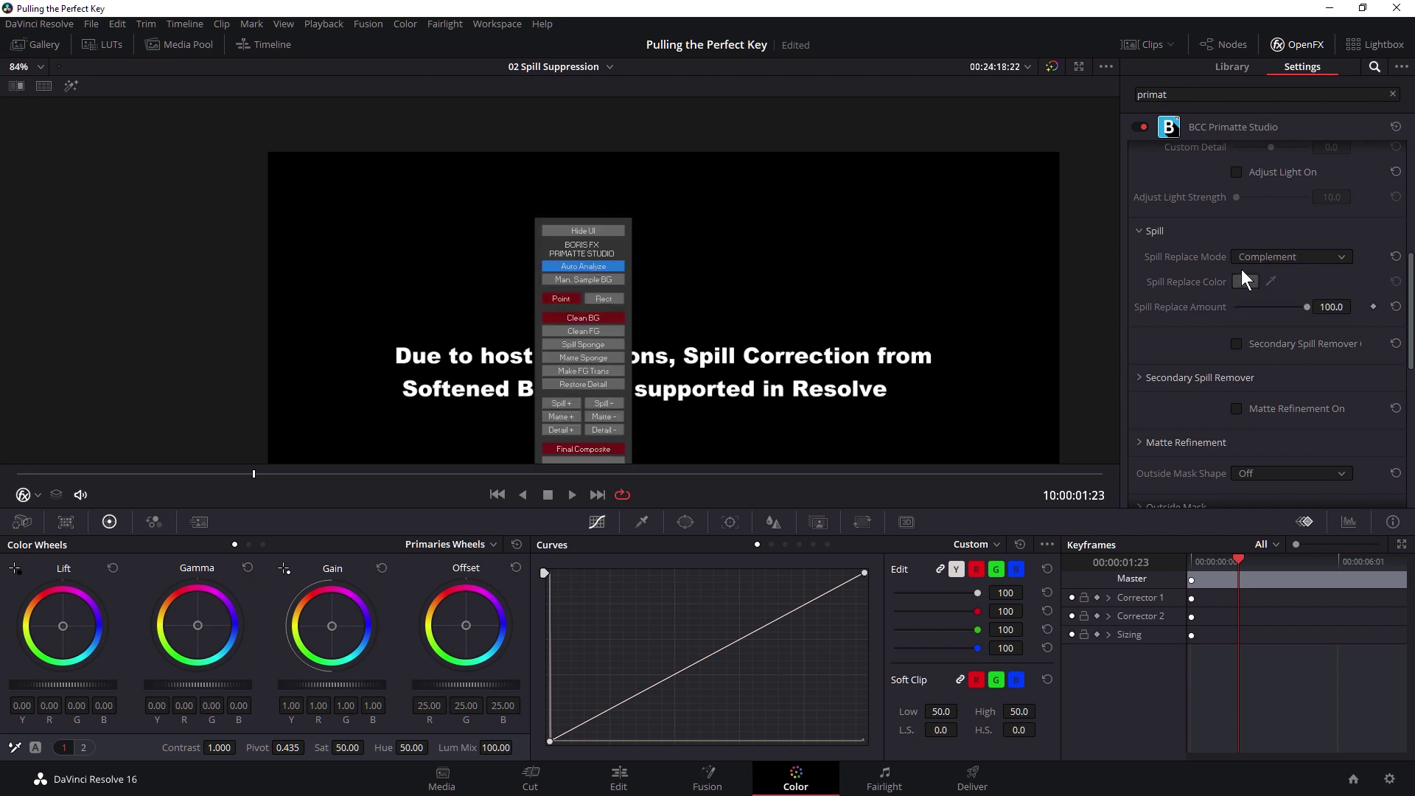
scroll(690, 278, "up", 2)
scroll(872, 337, "up", 2)
scroll(720, 309, "up", 1)
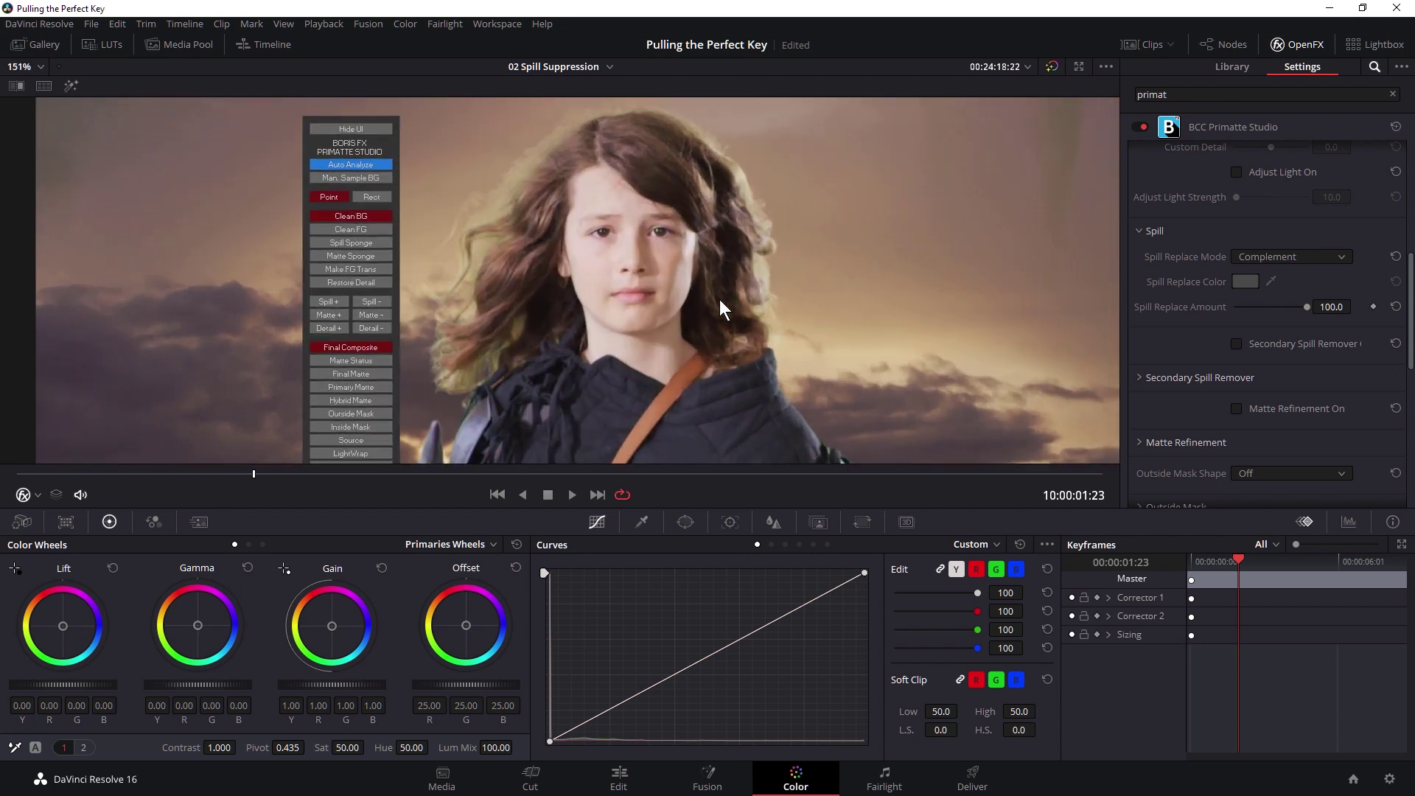
scroll(720, 308, "up", 1)
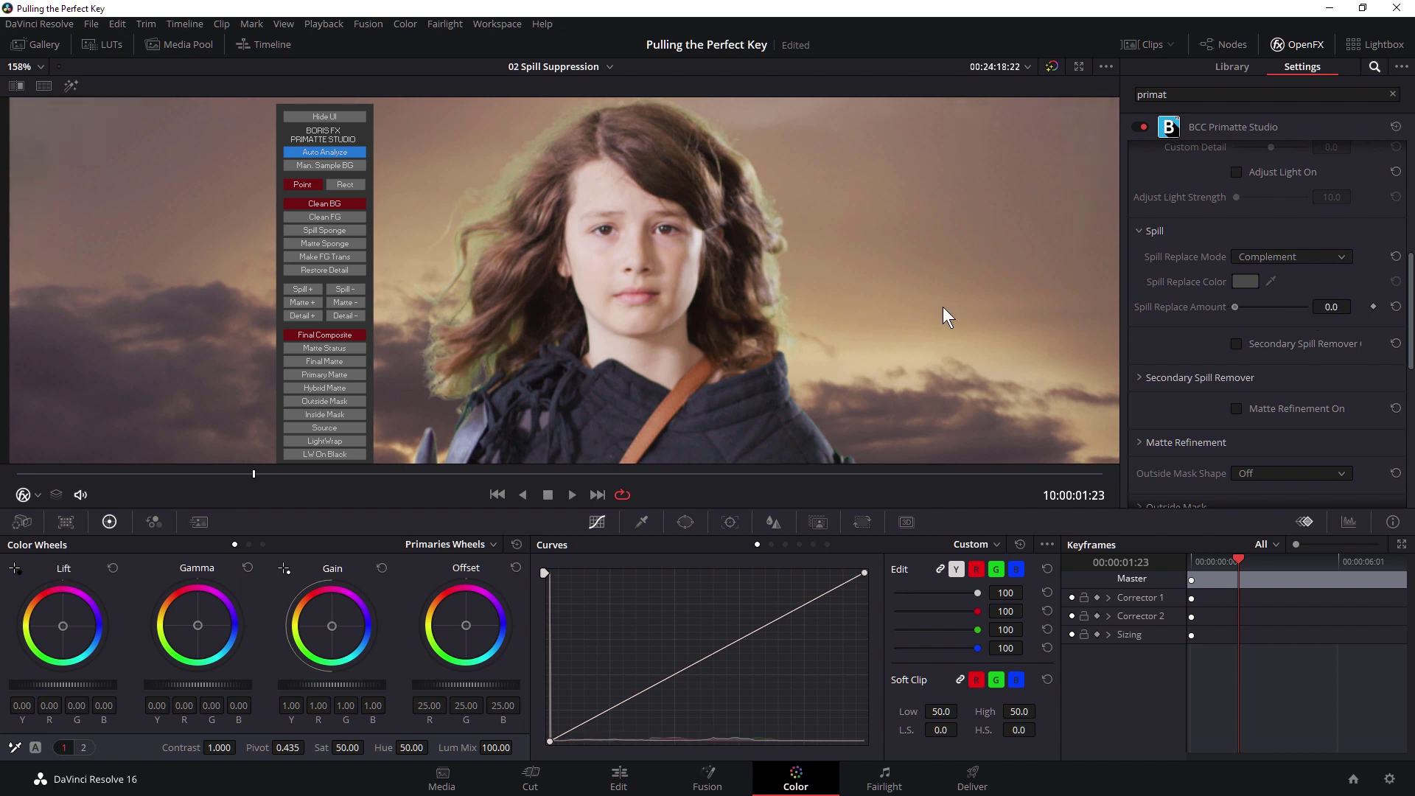
type("10")
- Set Spill Replace Amount to 0, comparing it against 100 before settling on 0
key("Return")
type("100")
key("Return")
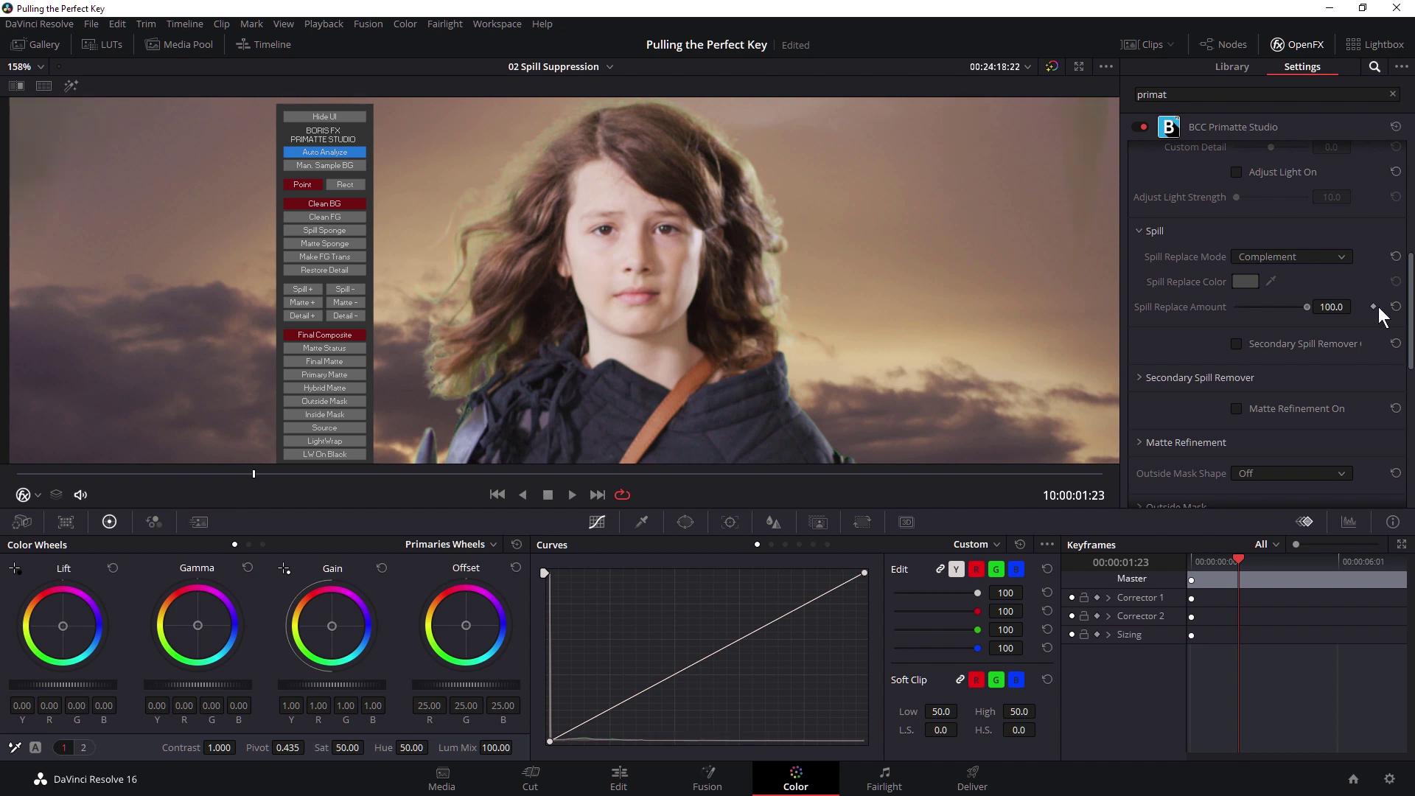
key("ctrl+z")
key("ctrl+shift+z")
key("ctrl+z")
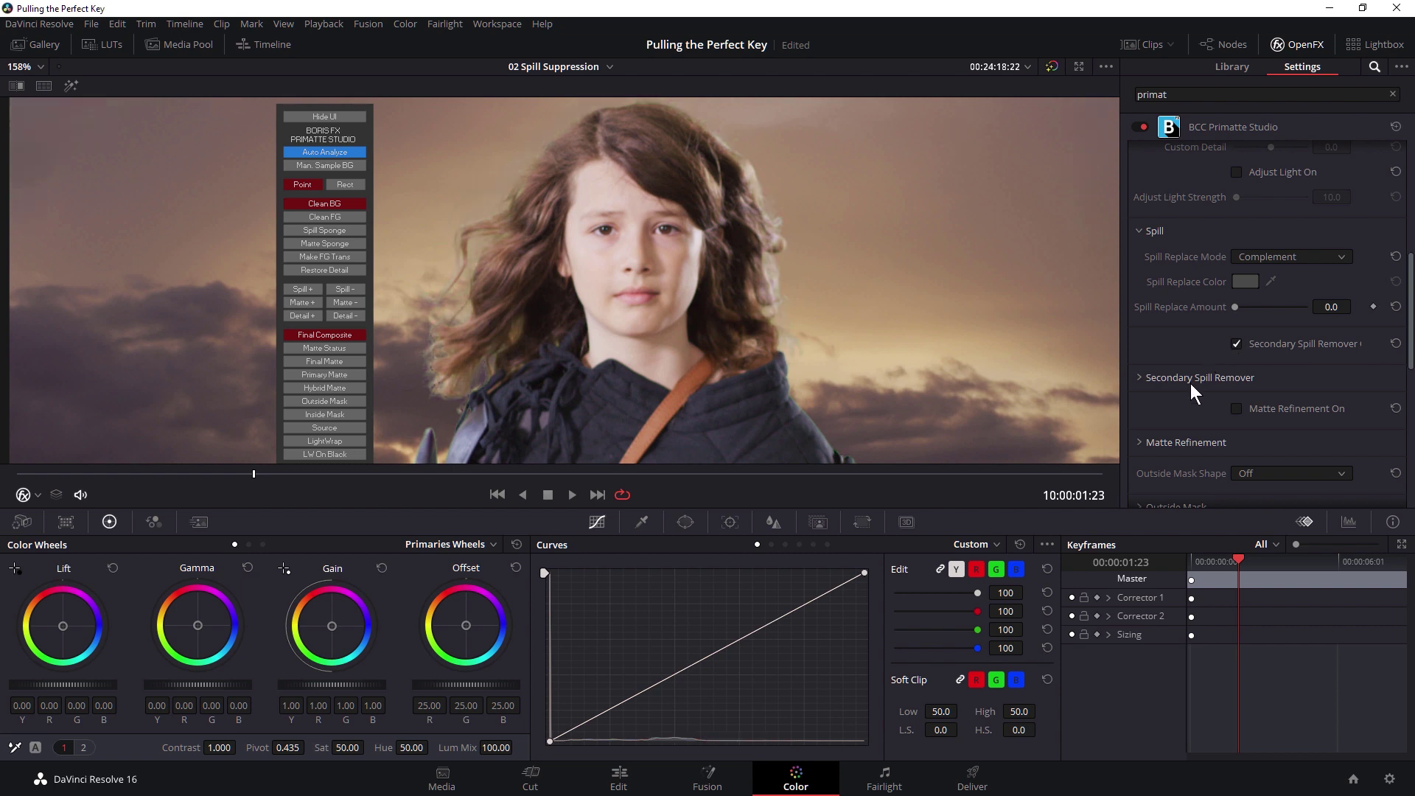
- Compare Secondary Spill Remover off and on, leave it enabled, and expand its settings
left_click(1236, 343)
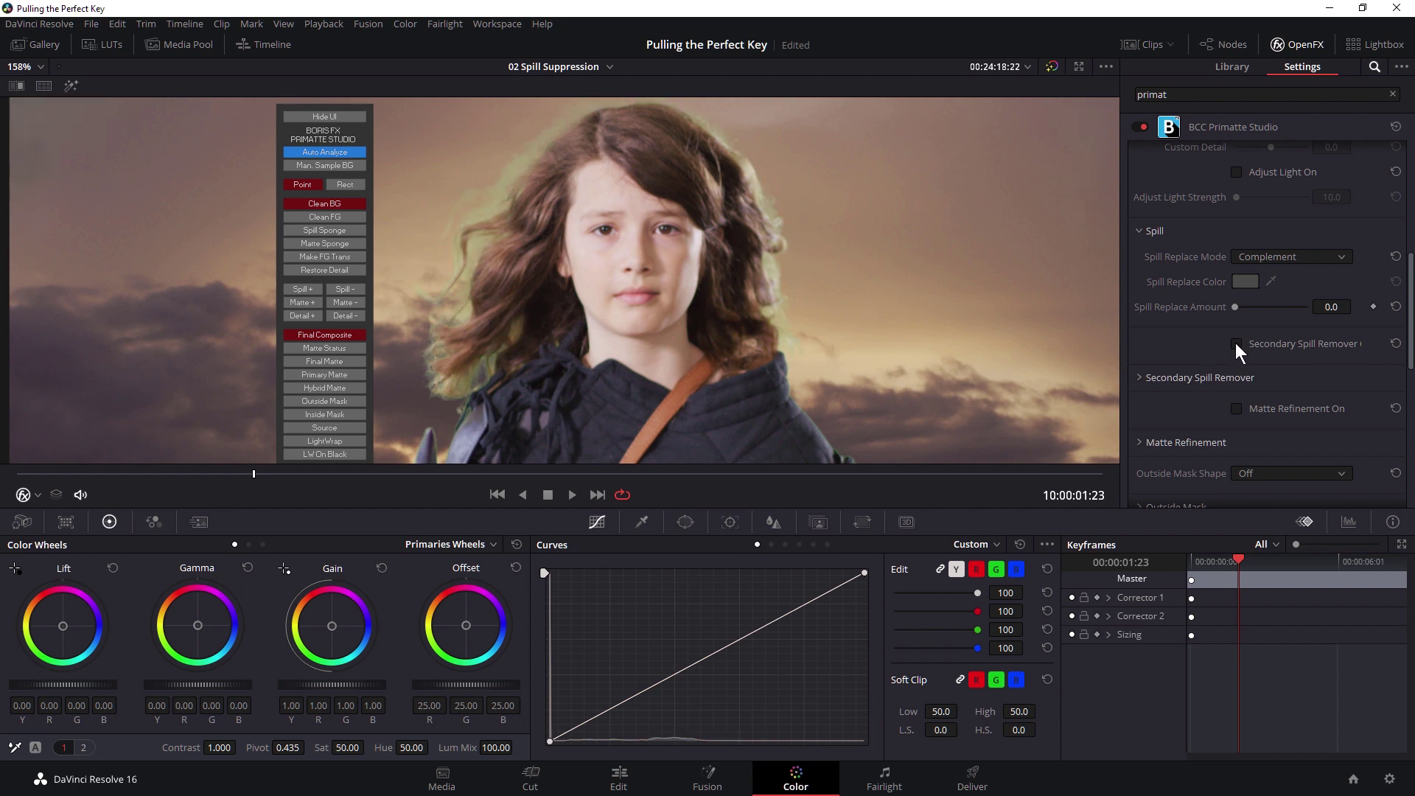
left_click(1237, 344)
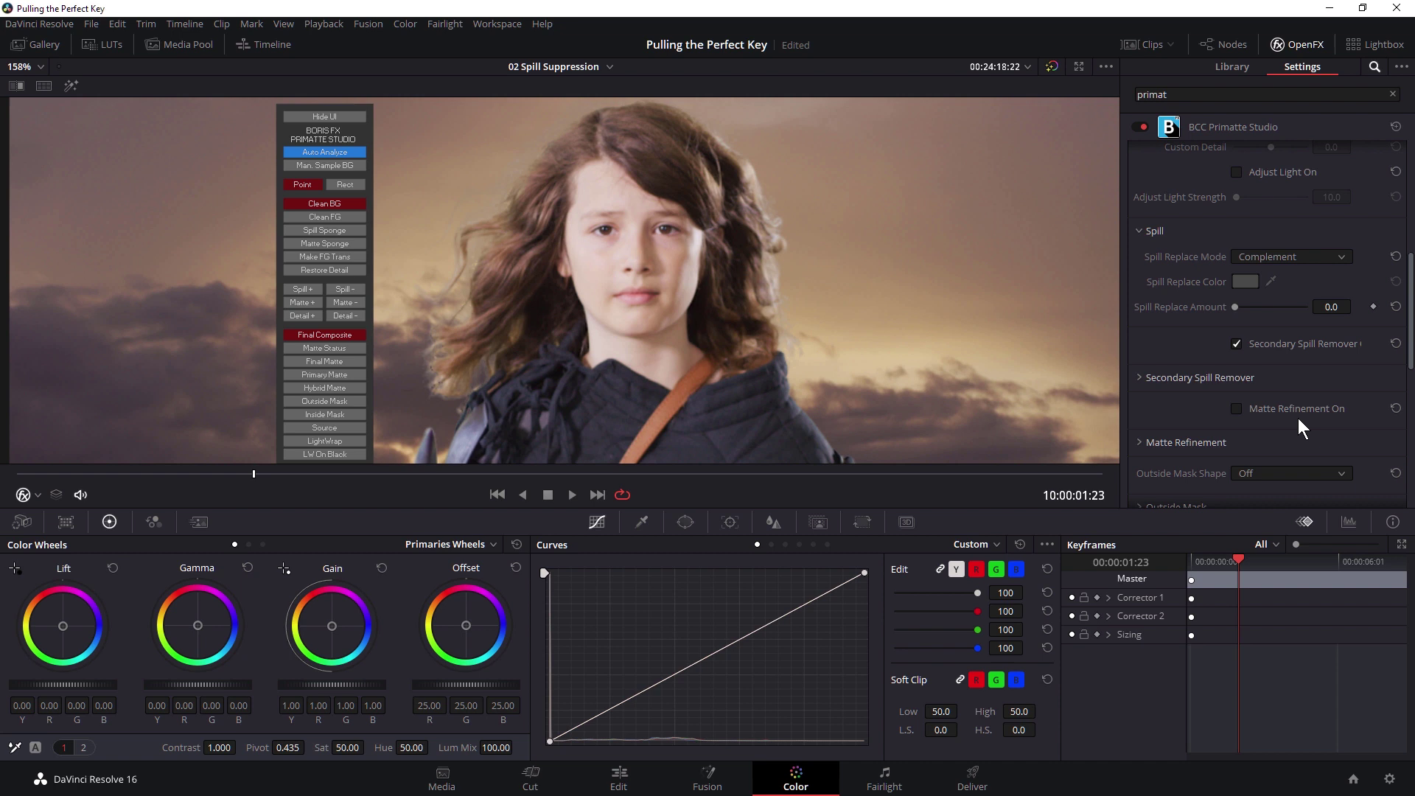
left_click(1237, 343)
left_click(1238, 340)
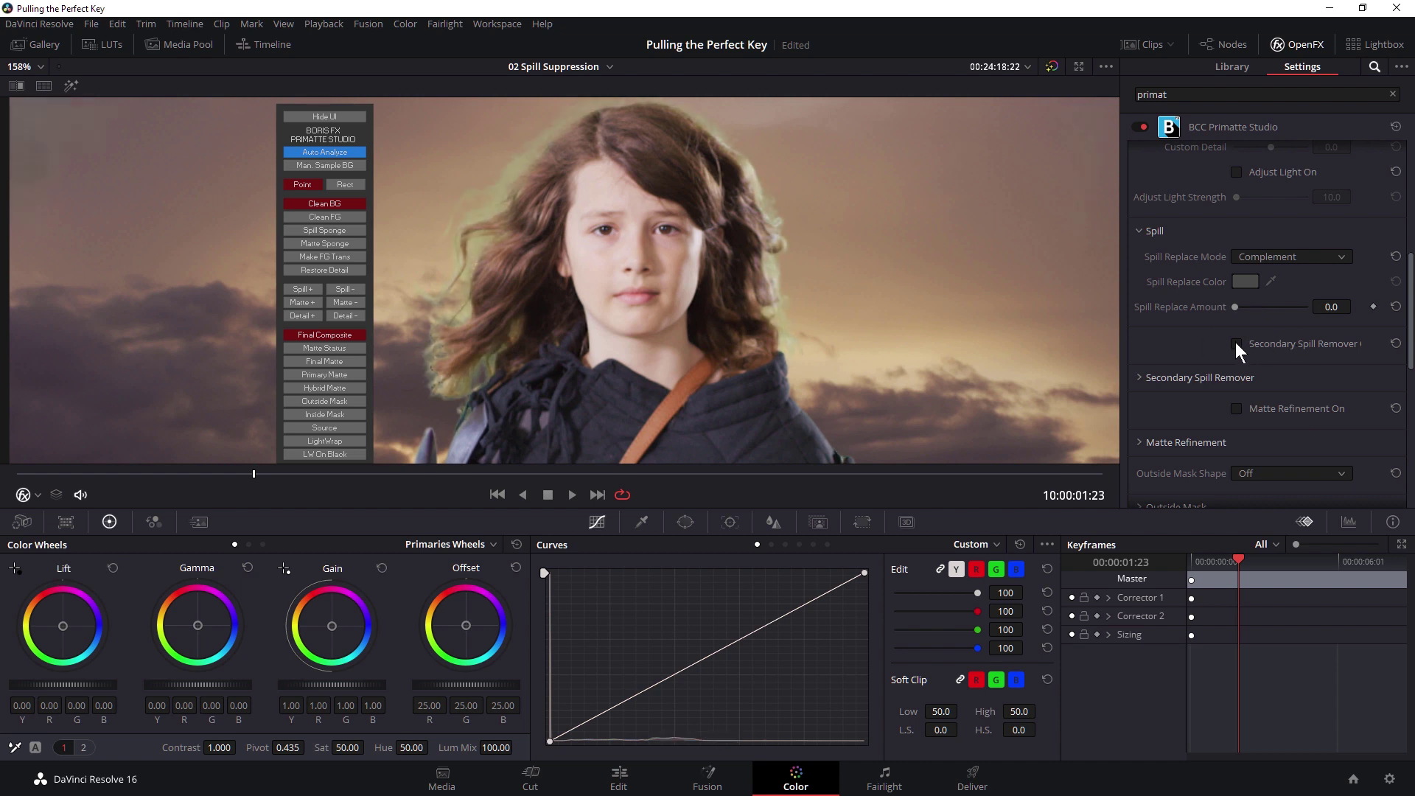
left_click(1237, 344)
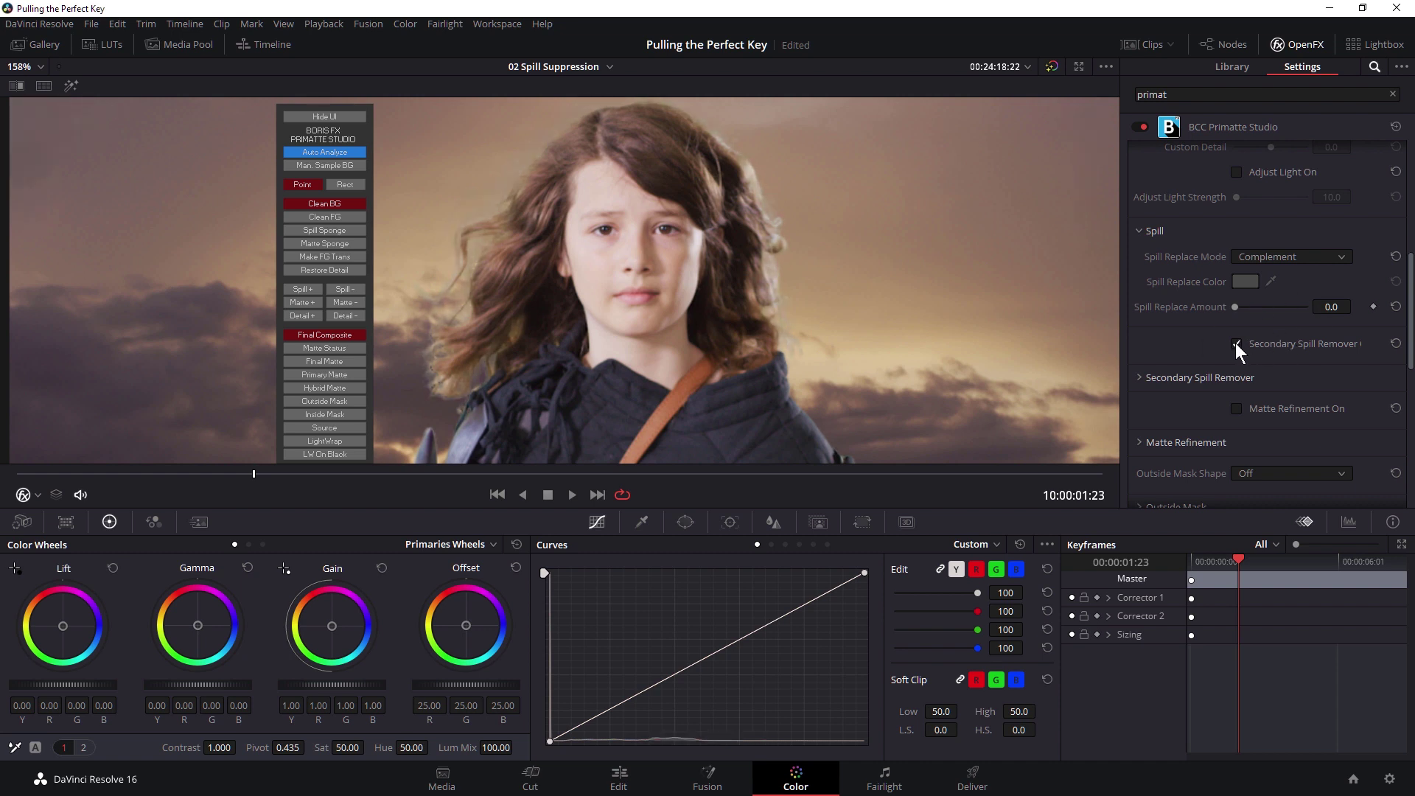
left_click(1139, 377)
scroll(1155, 384, "down", 2)
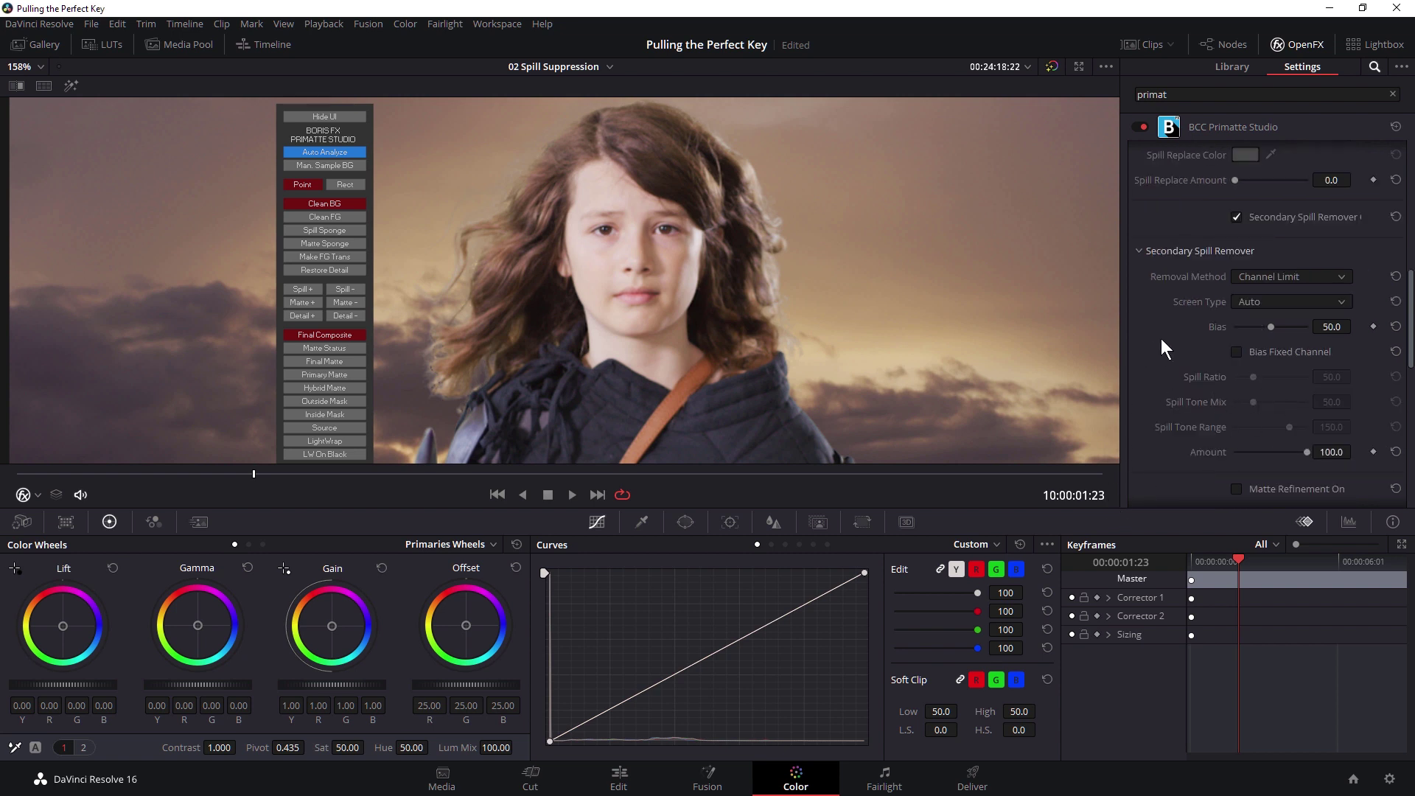
- Keep Channel Limit as the removal method and set the screen type to Green
left_click(1304, 276)
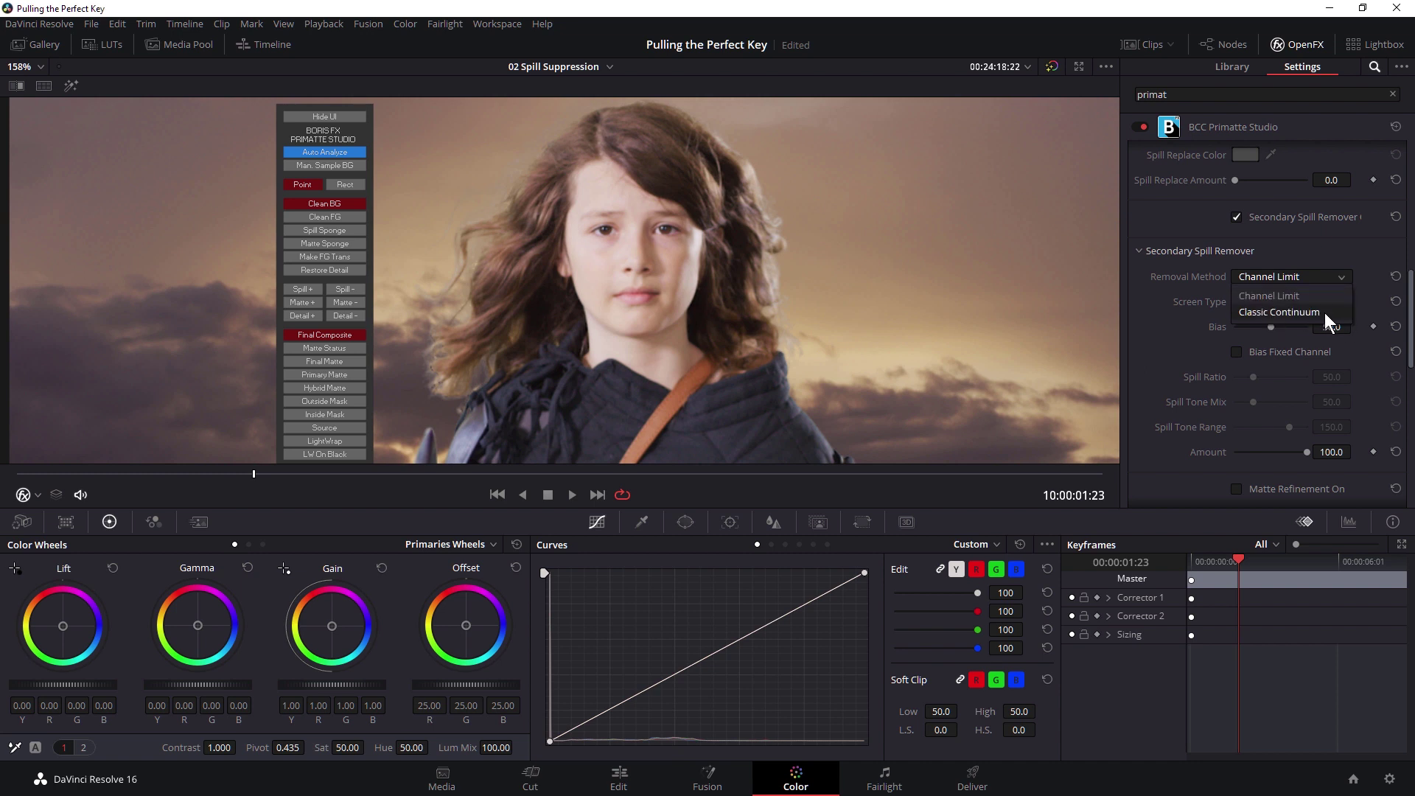
left_click(1185, 312)
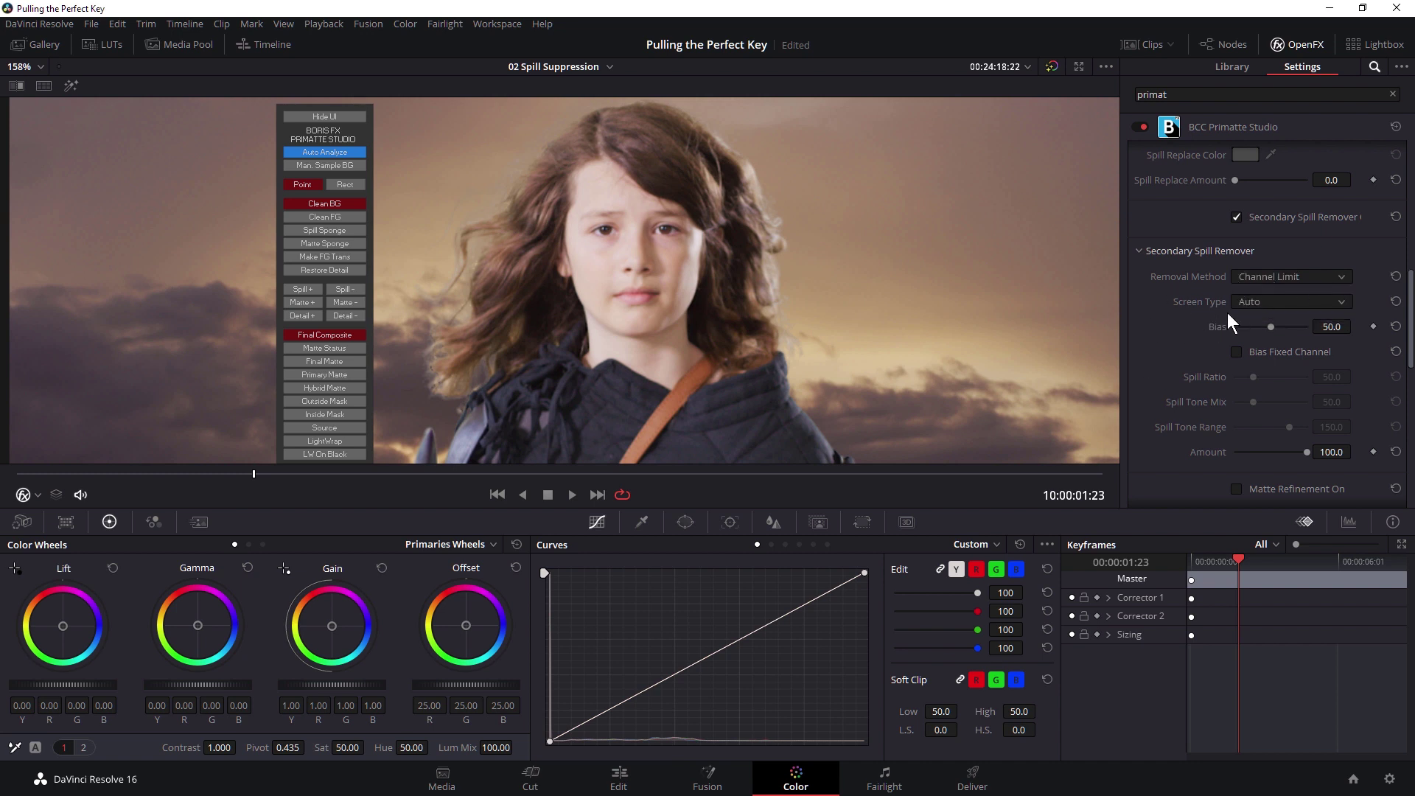
left_click(1298, 302)
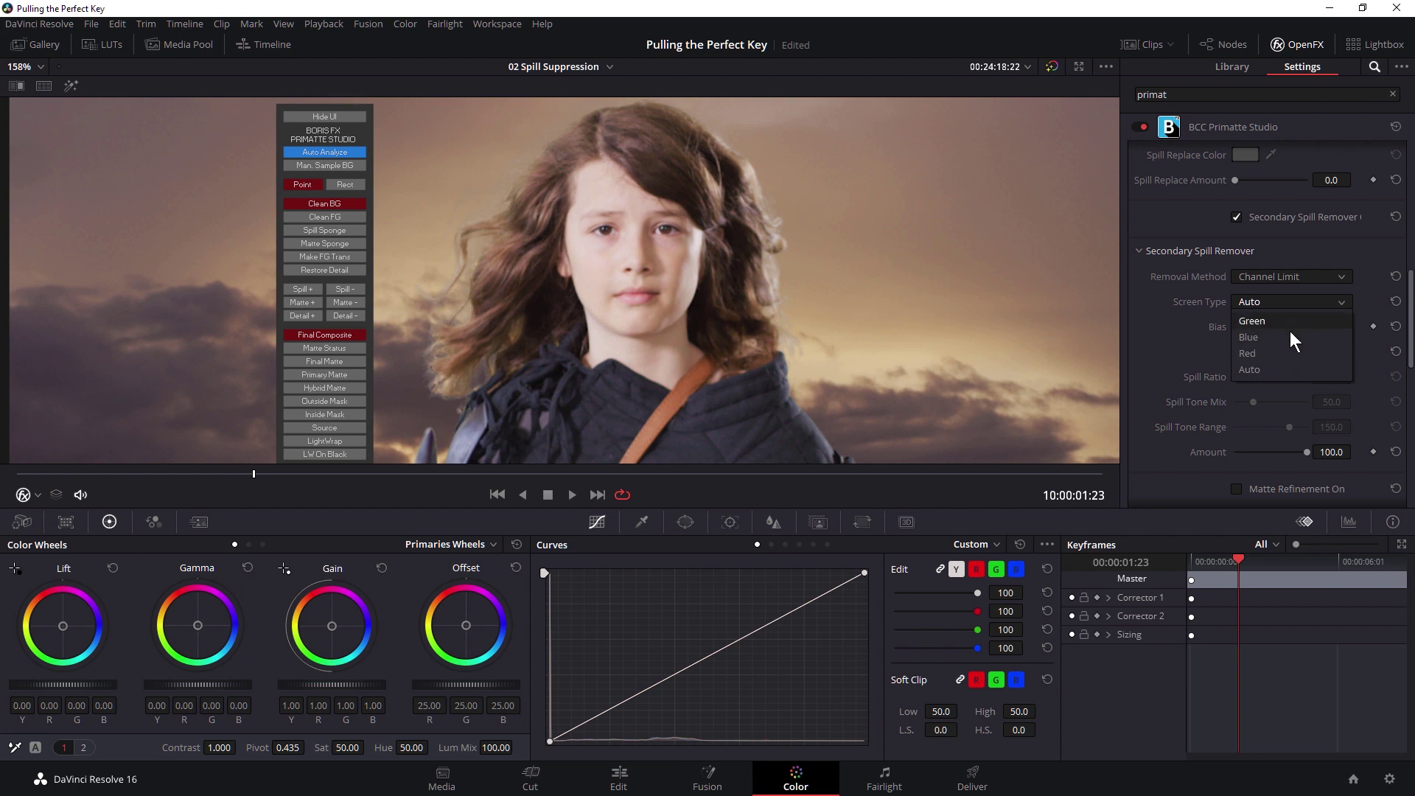
left_click(1255, 319)
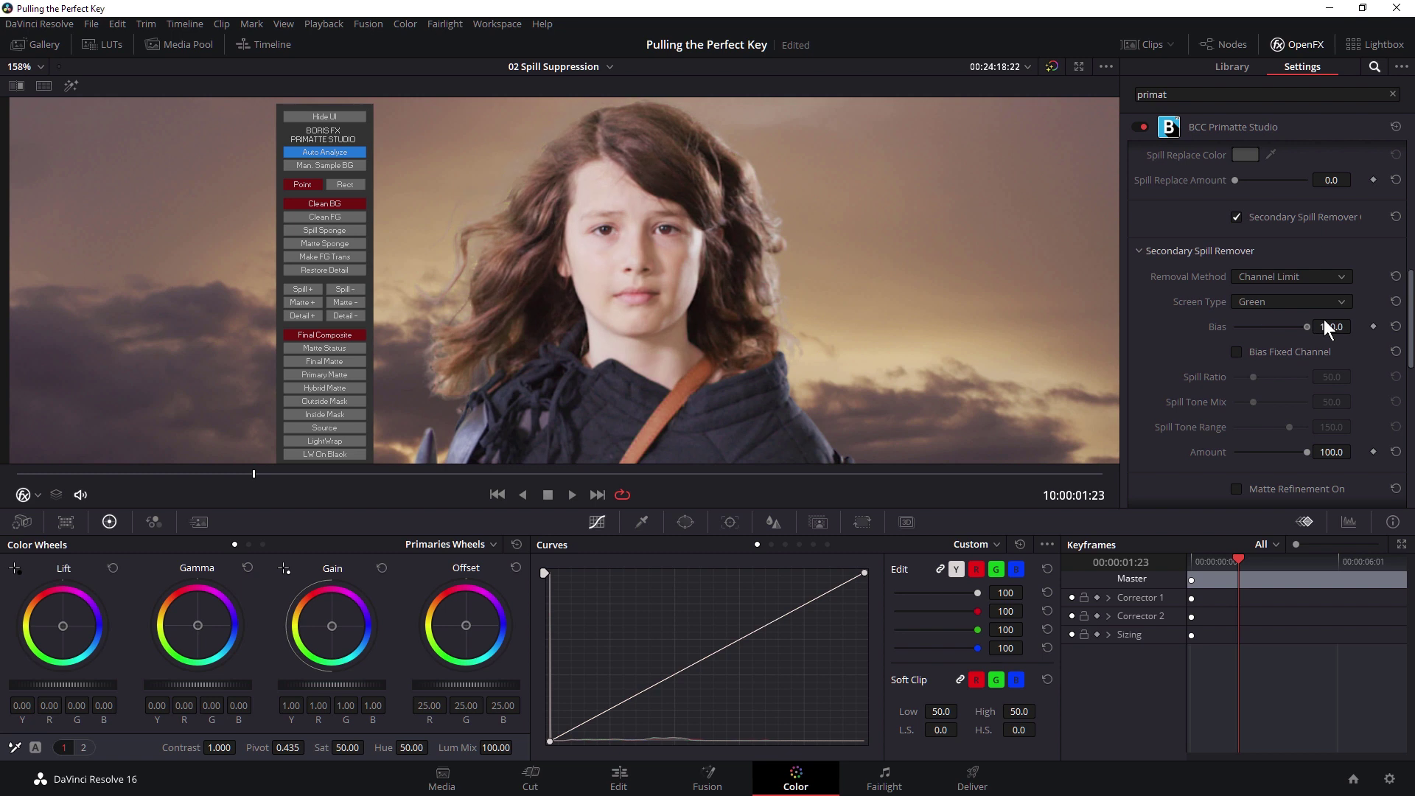
- Test a lower Bias, reset it to 50.0, and collapse the Secondary Spill Remover section
left_click_drag(1282, 320, 1269, 321)
double_click(1266, 326)
left_click(1137, 250)
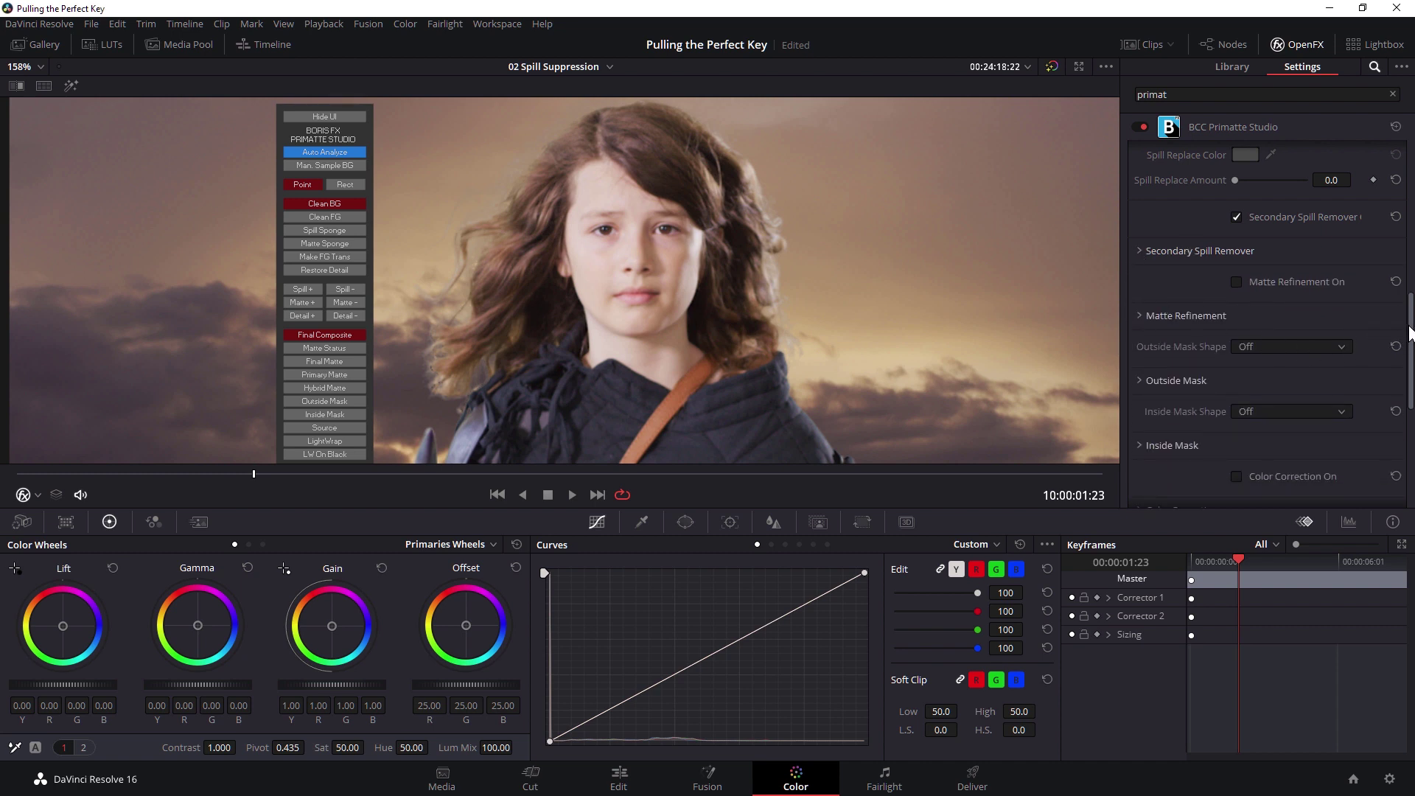
left_click_drag(1409, 334, 1397, 273)
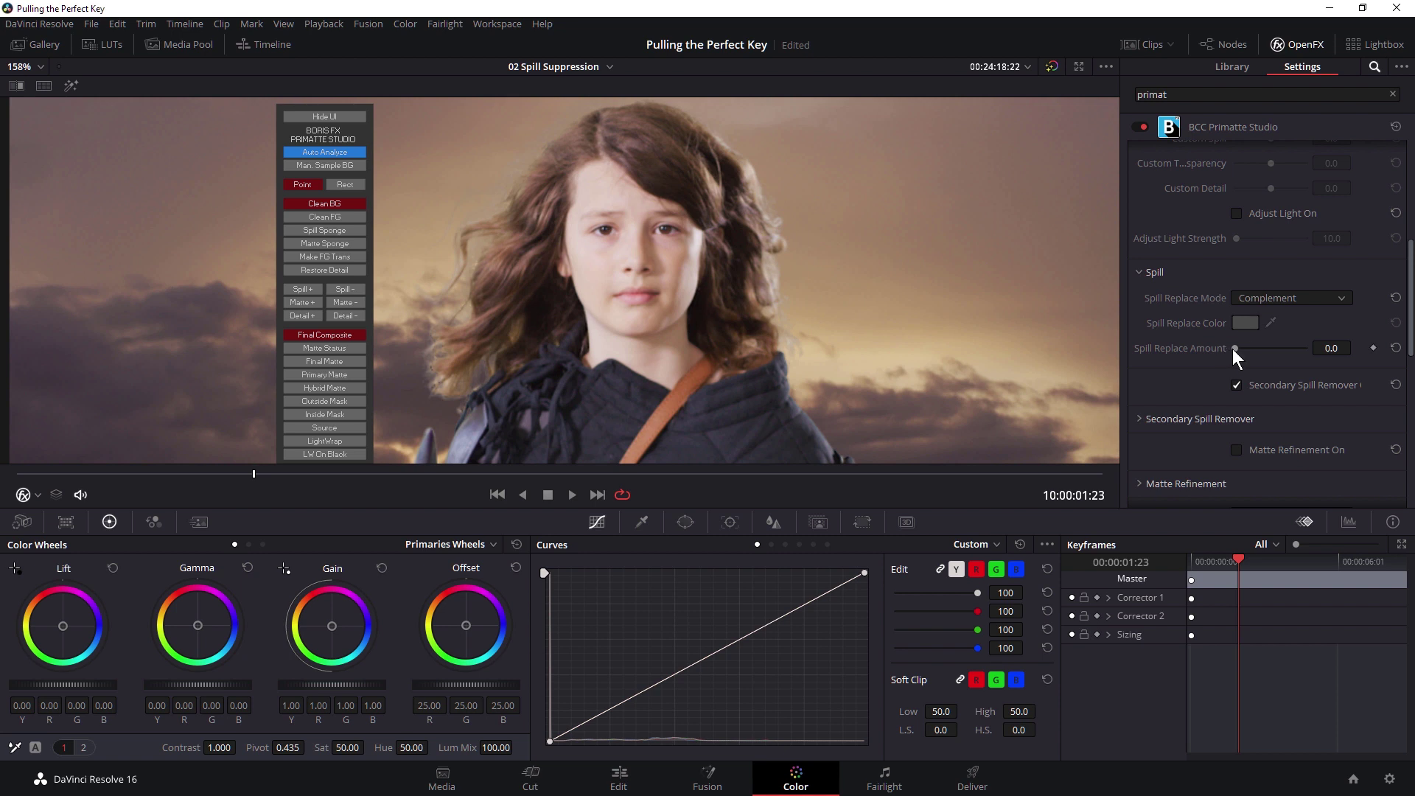
- Sweep Spill Replace Amount between 0 and 100, settling at 13.2
left_click_drag(1236, 348, 1248, 348)
mouse_move(1279, 348)
left_mouse_down()
mouse_move(1240, 349)
mouse_move(1276, 348)
mouse_move(1253, 351)
left_mouse_up()
left_click_drag(1269, 346, 1359, 348)
left_click_drag(1227, 346, 1366, 347)
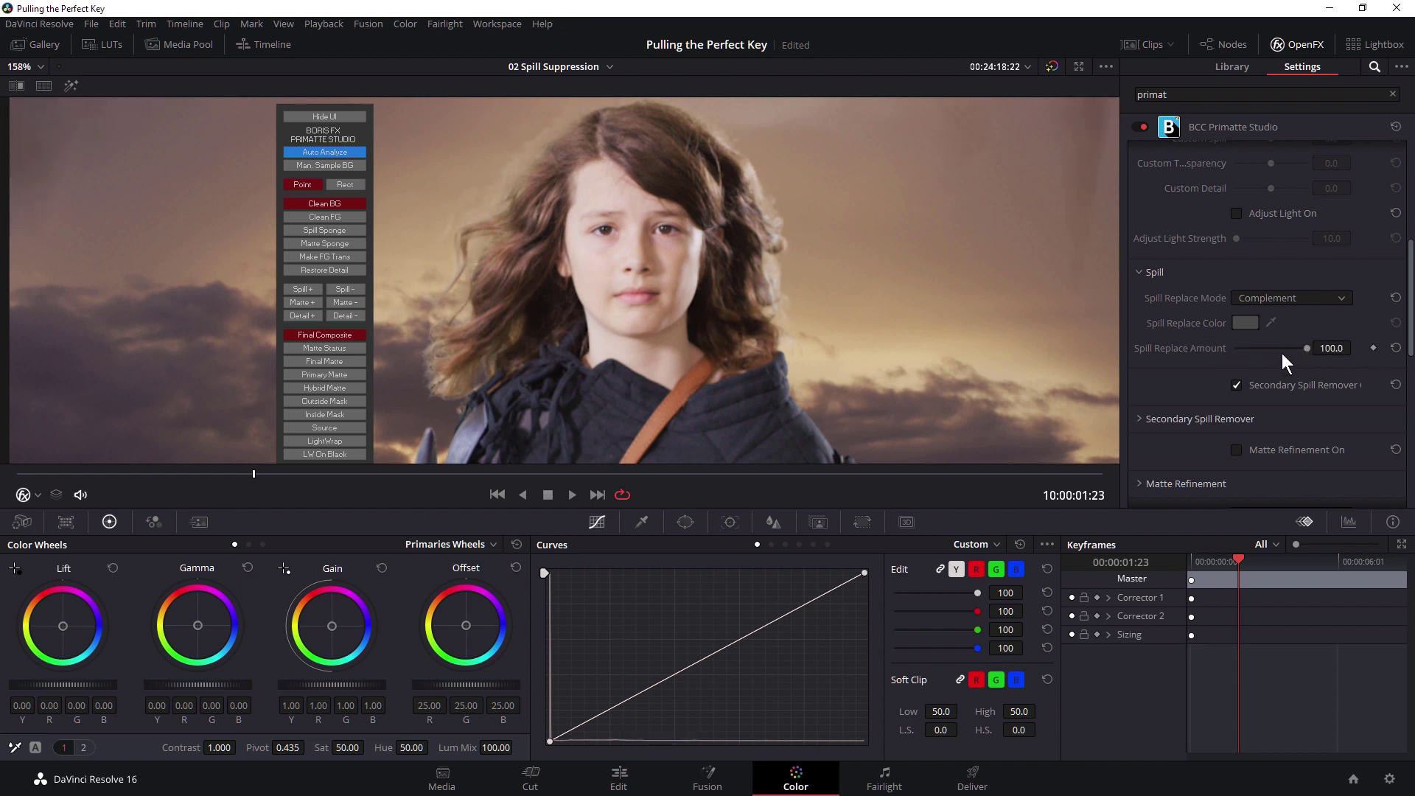
mouse_move(1303, 347)
left_mouse_down()
mouse_move(1189, 352)
mouse_move(1258, 351)
mouse_move(1230, 351)
mouse_move(1245, 351)
left_mouse_up()
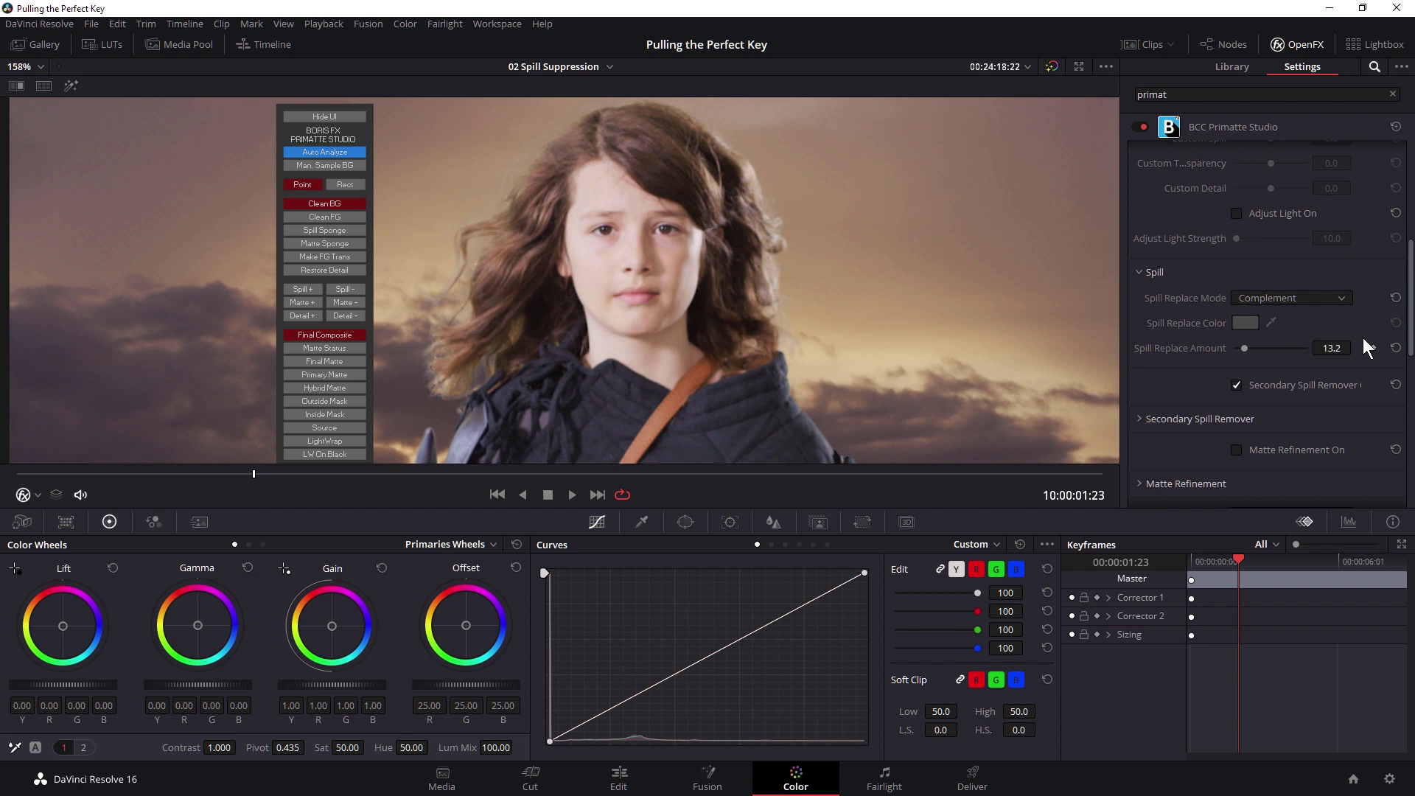
left_click(1236, 385)
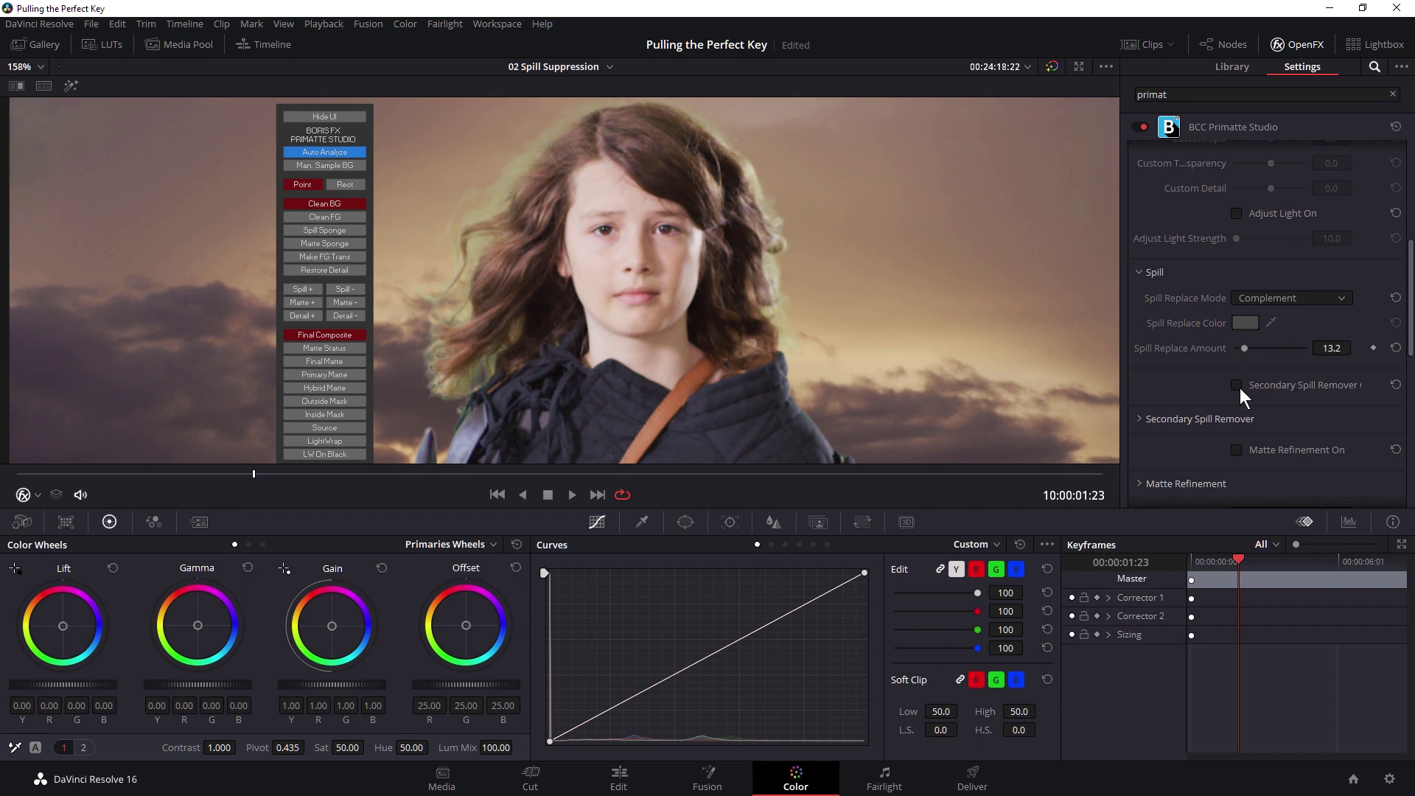
left_click(1237, 385)
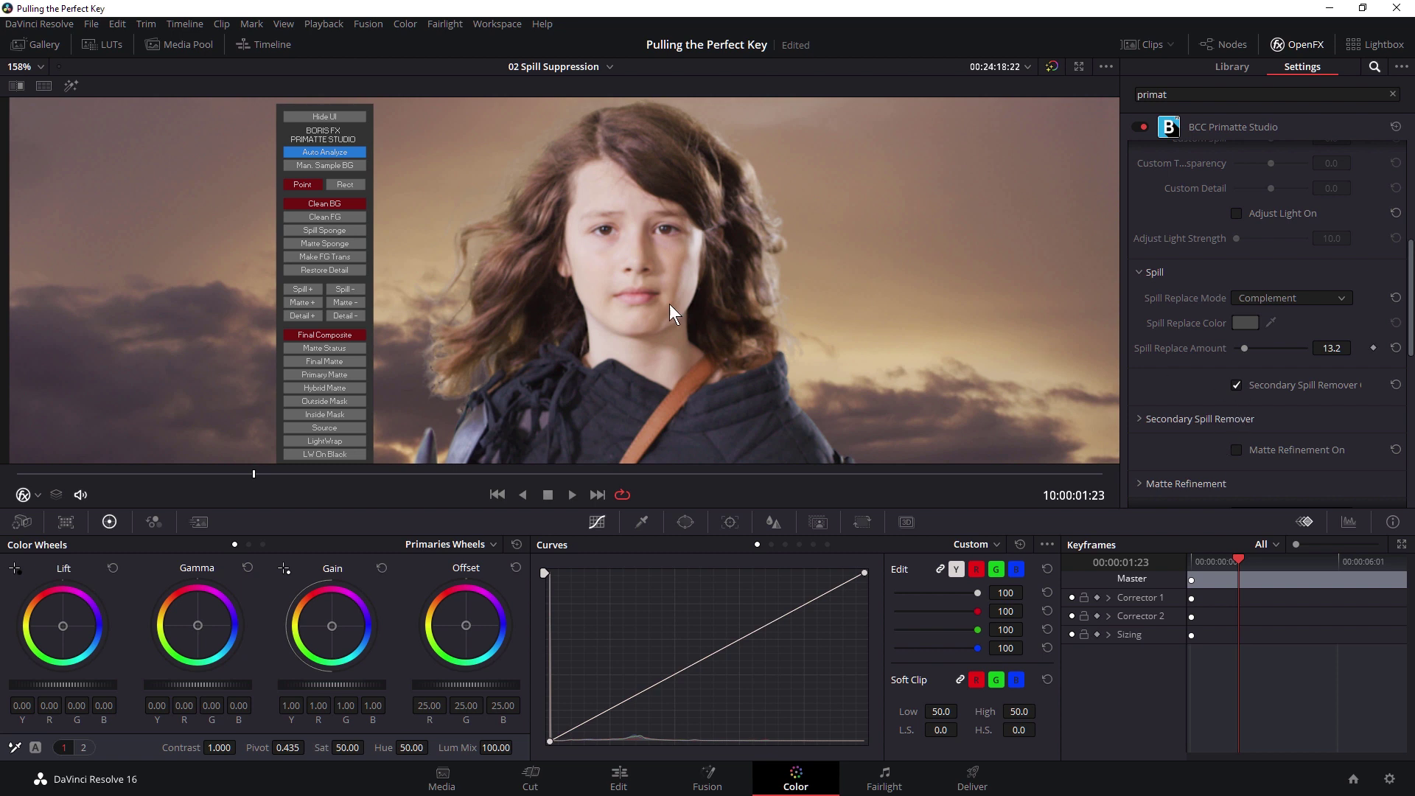
scroll(632, 318, "down", 1)
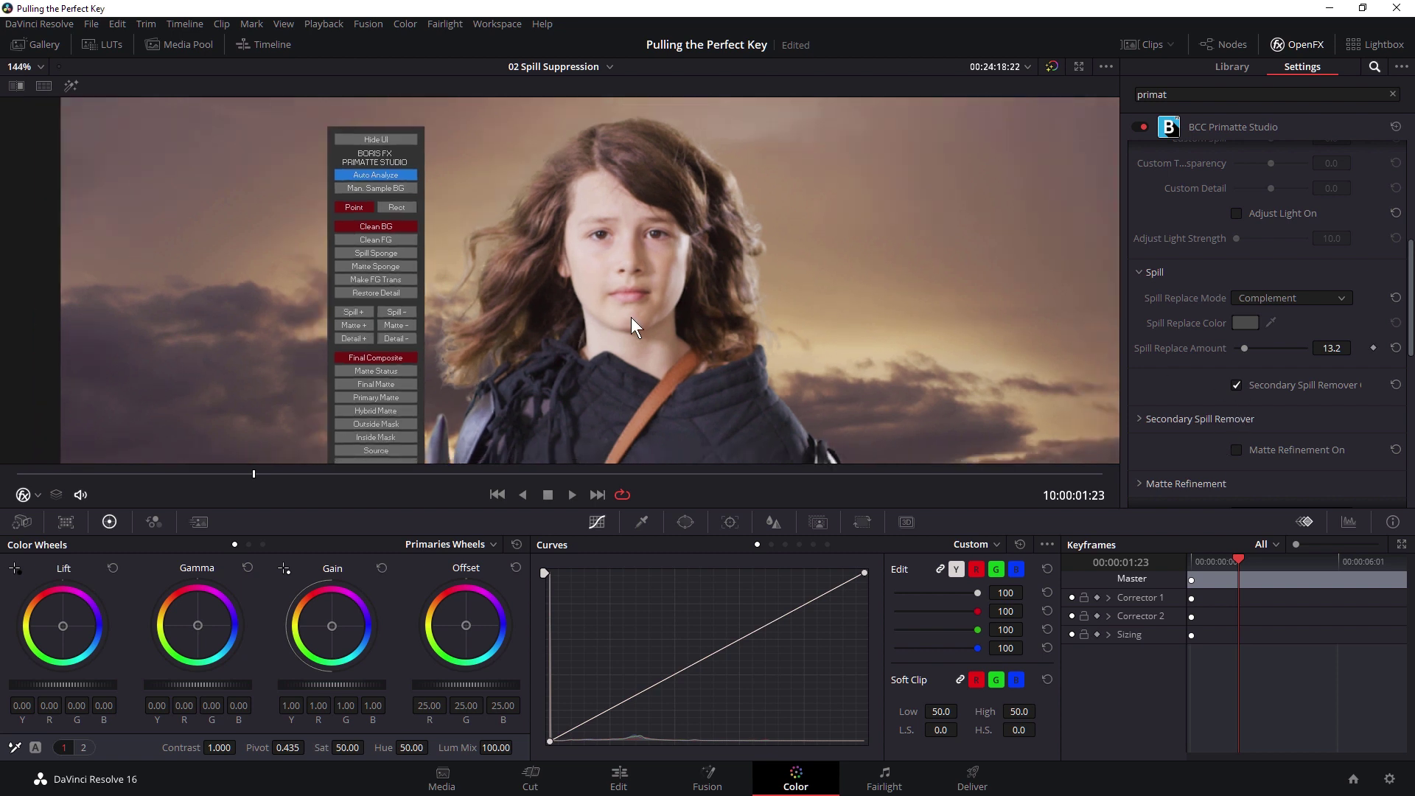
scroll(631, 316, "up", 1)
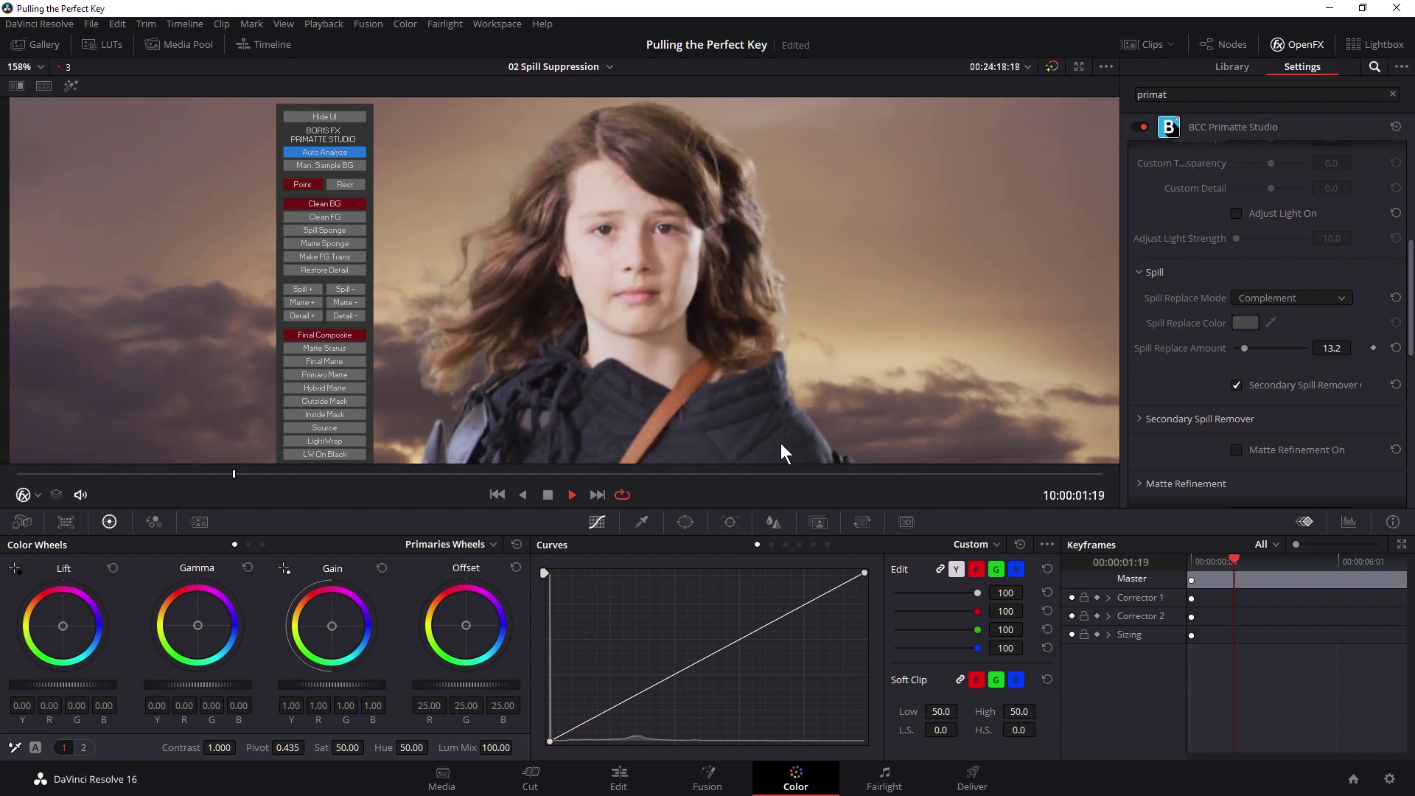
- Stop playback, toggle Secondary Spill Remover to compare, leaving it off, then play the forest composite
key("space")
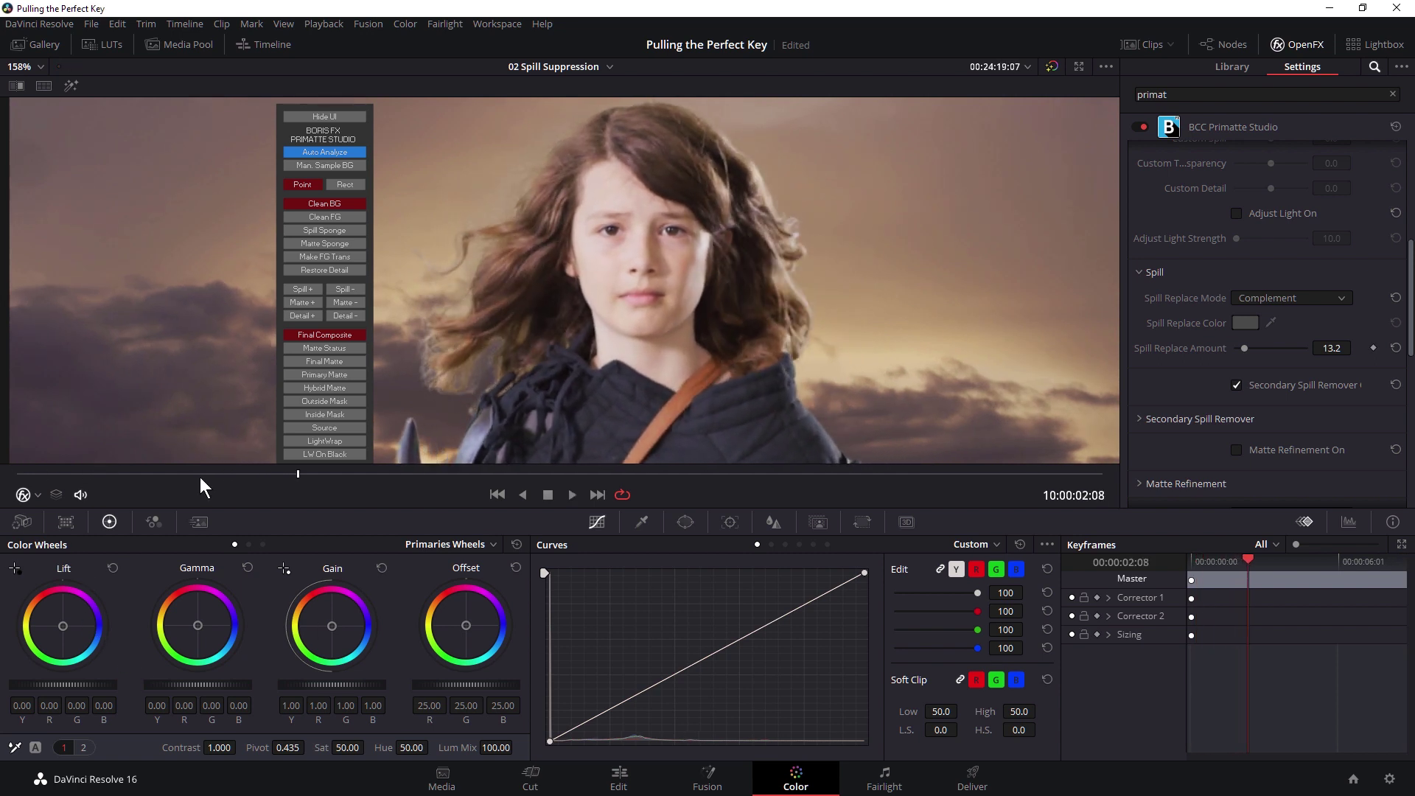
left_click(262, 46)
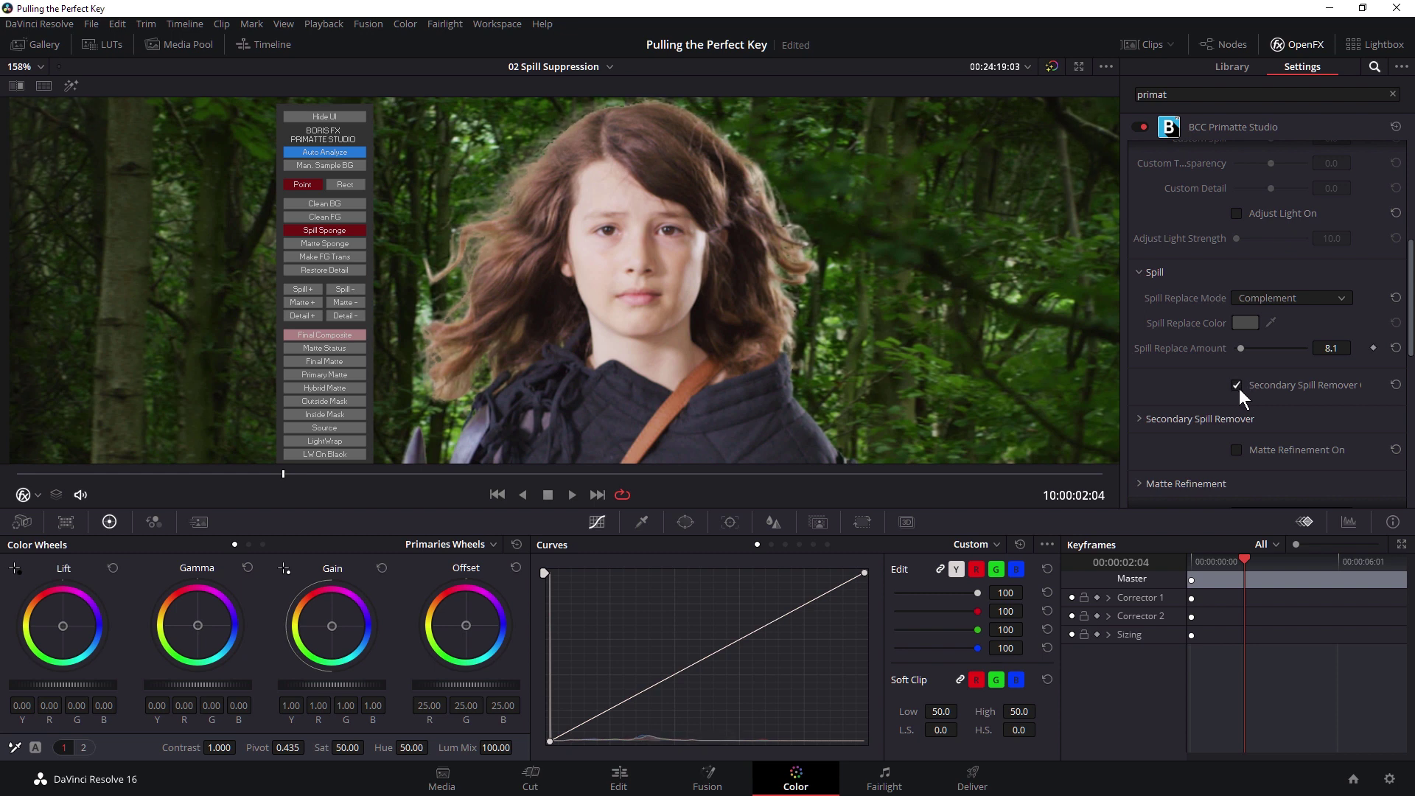
left_click(1237, 386)
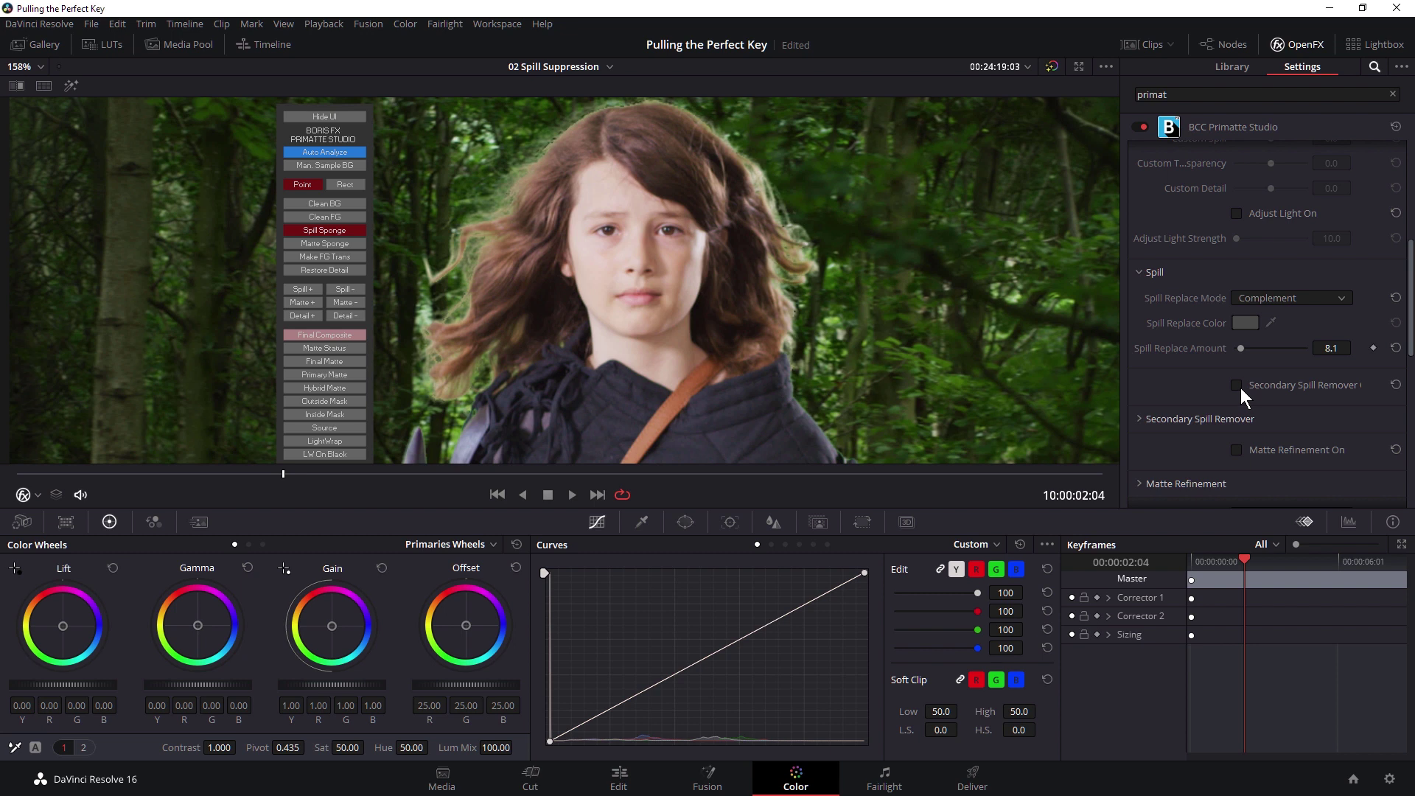
left_click(1237, 387)
left_click(1238, 386)
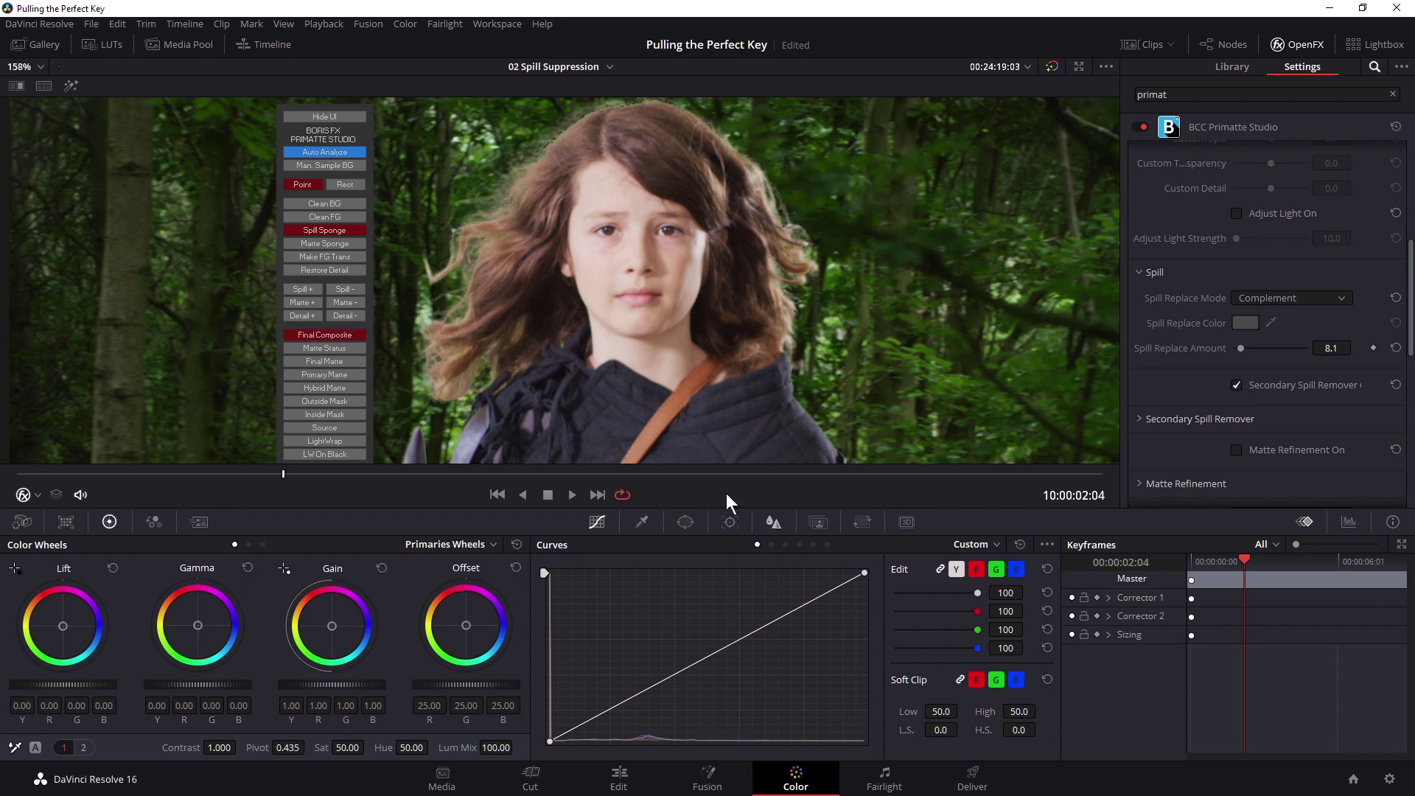
left_click(573, 497)
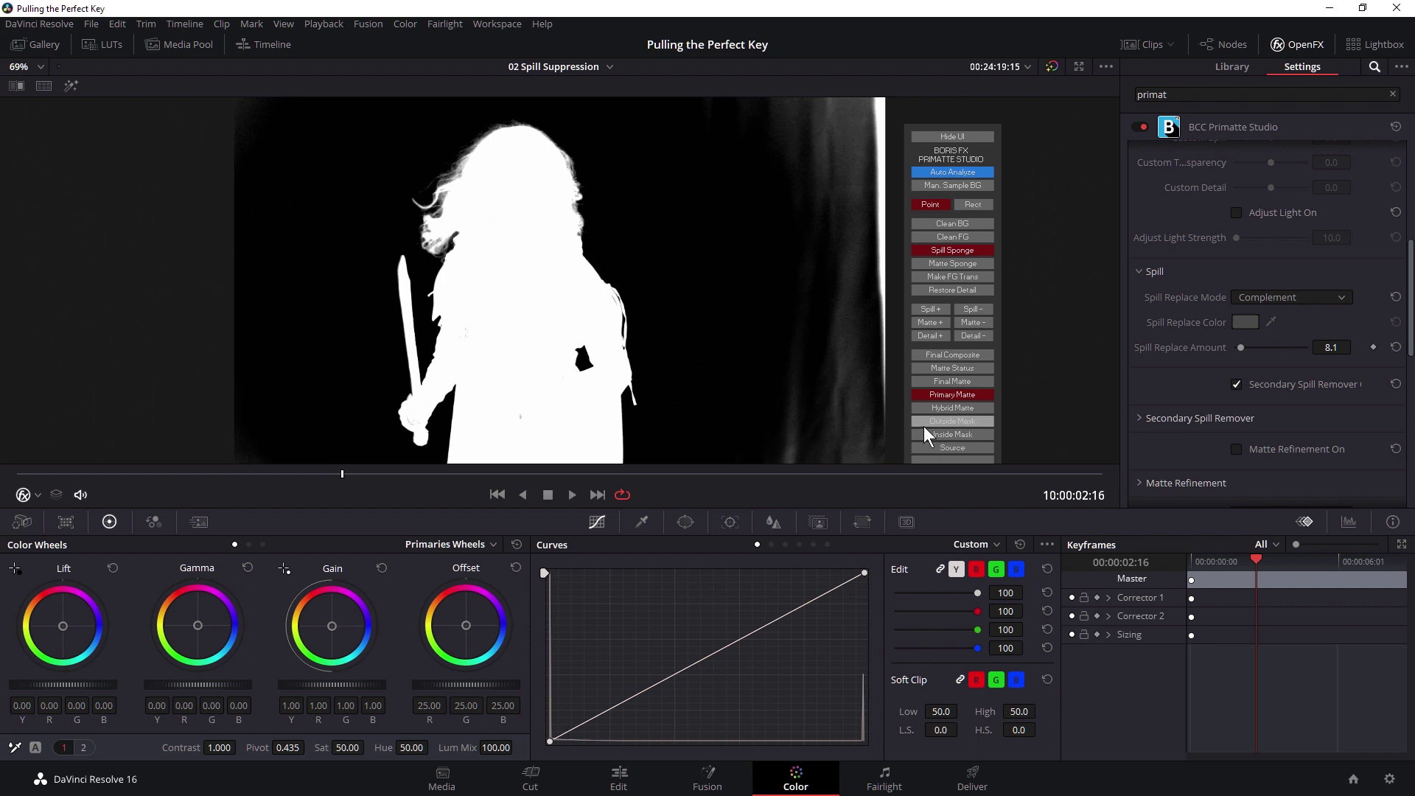
- Review the Primary Matte through playback, scrub back, then return to Primatte's Final Composite view
left_click(572, 494)
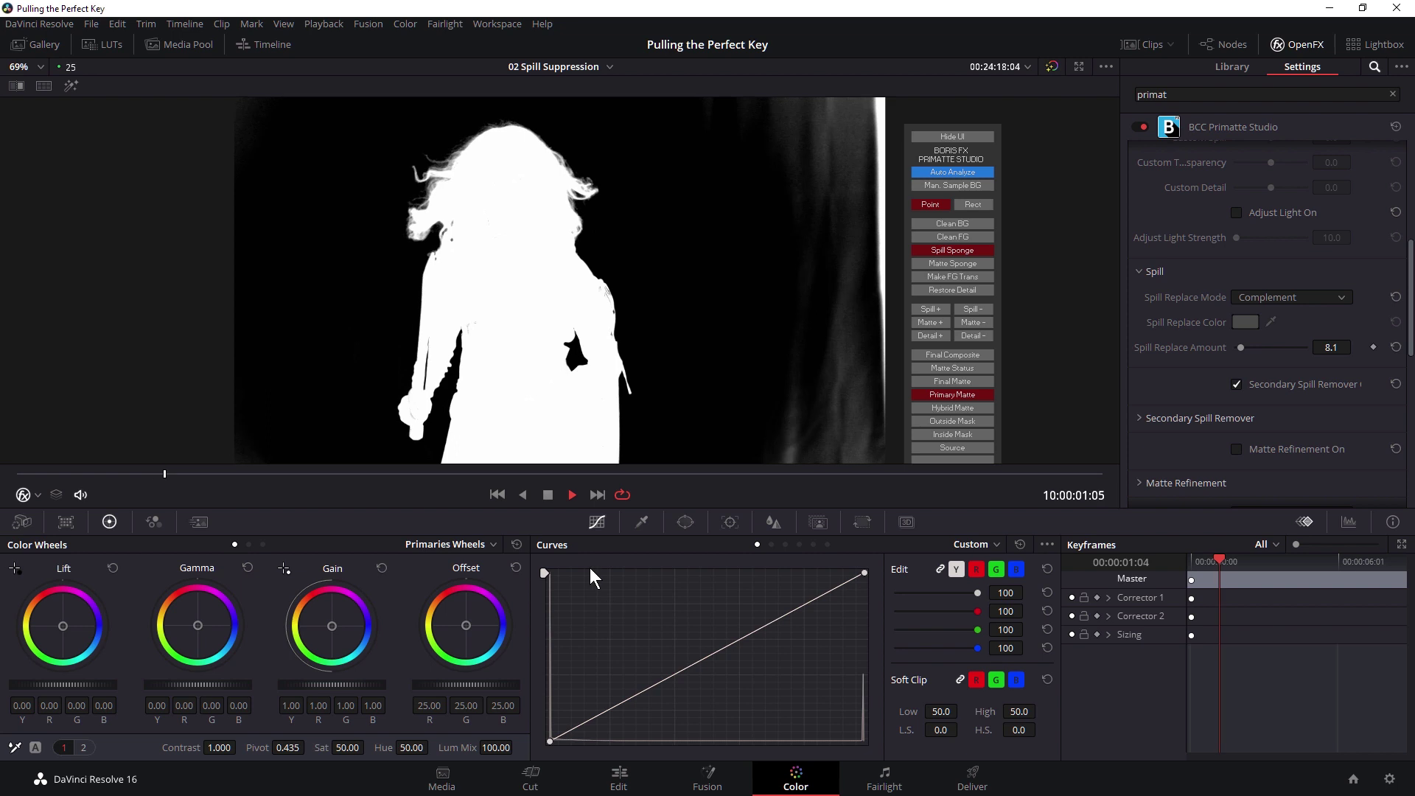
left_click(548, 495)
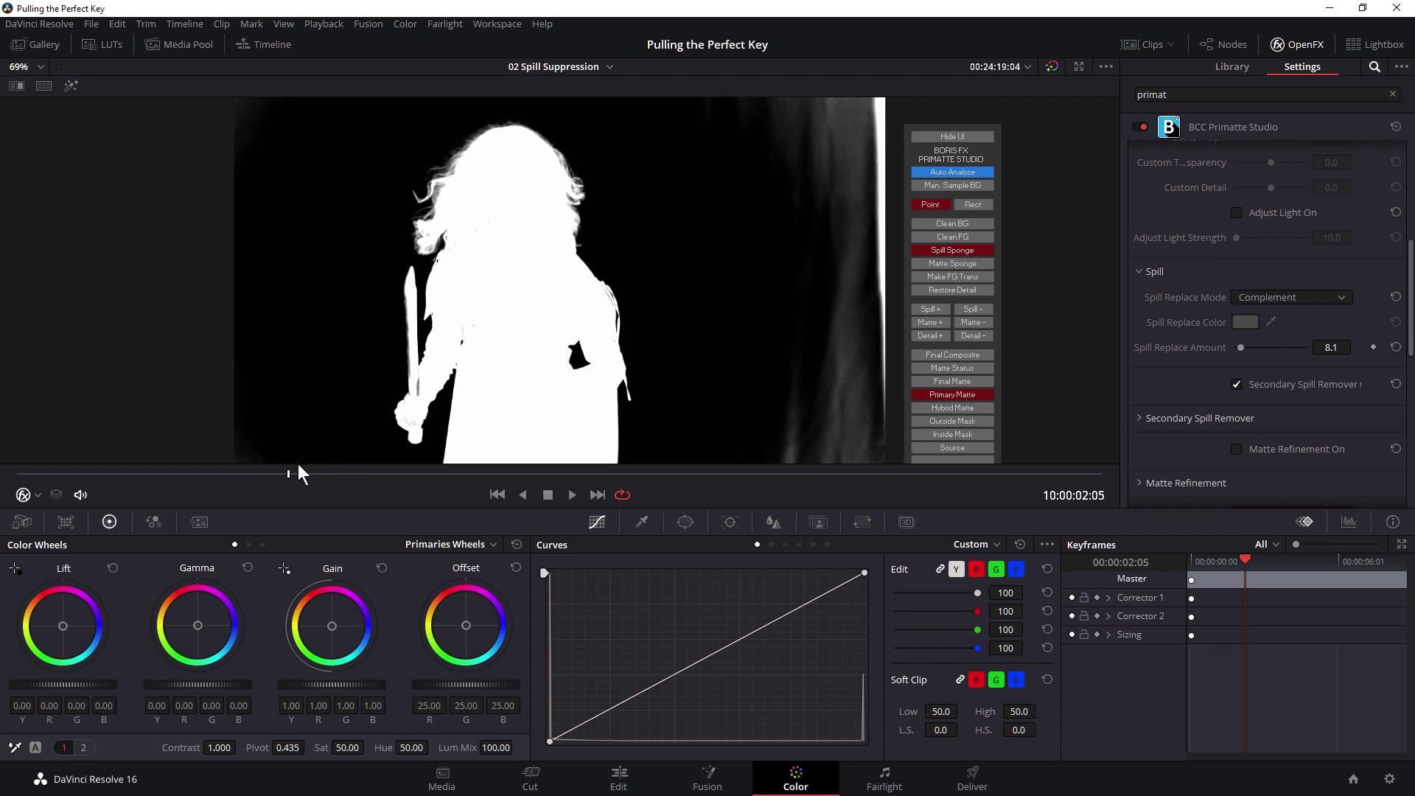
mouse_move(321, 472)
left_mouse_down()
mouse_move(359, 472)
mouse_move(252, 470)
mouse_move(534, 485)
left_mouse_up()
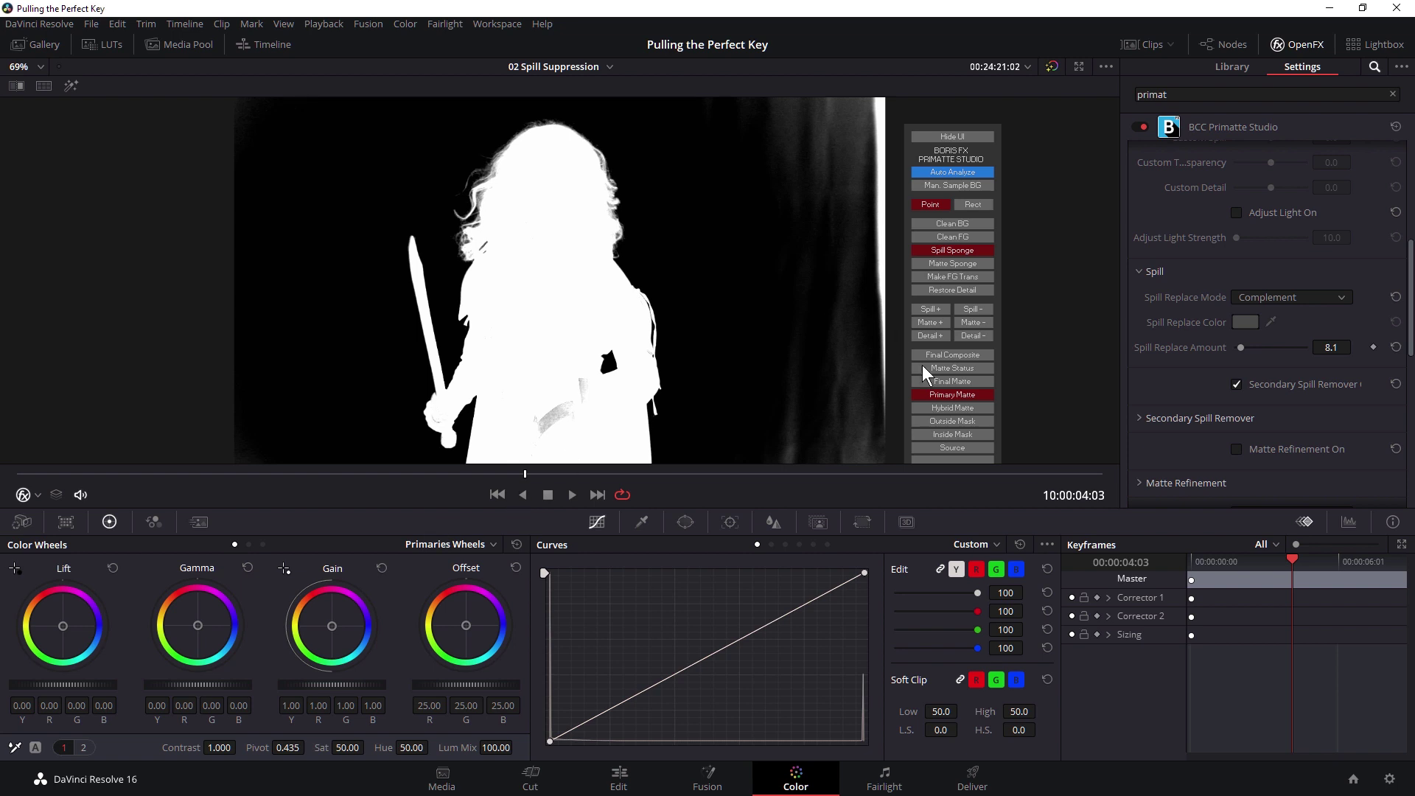
left_click(951, 357)
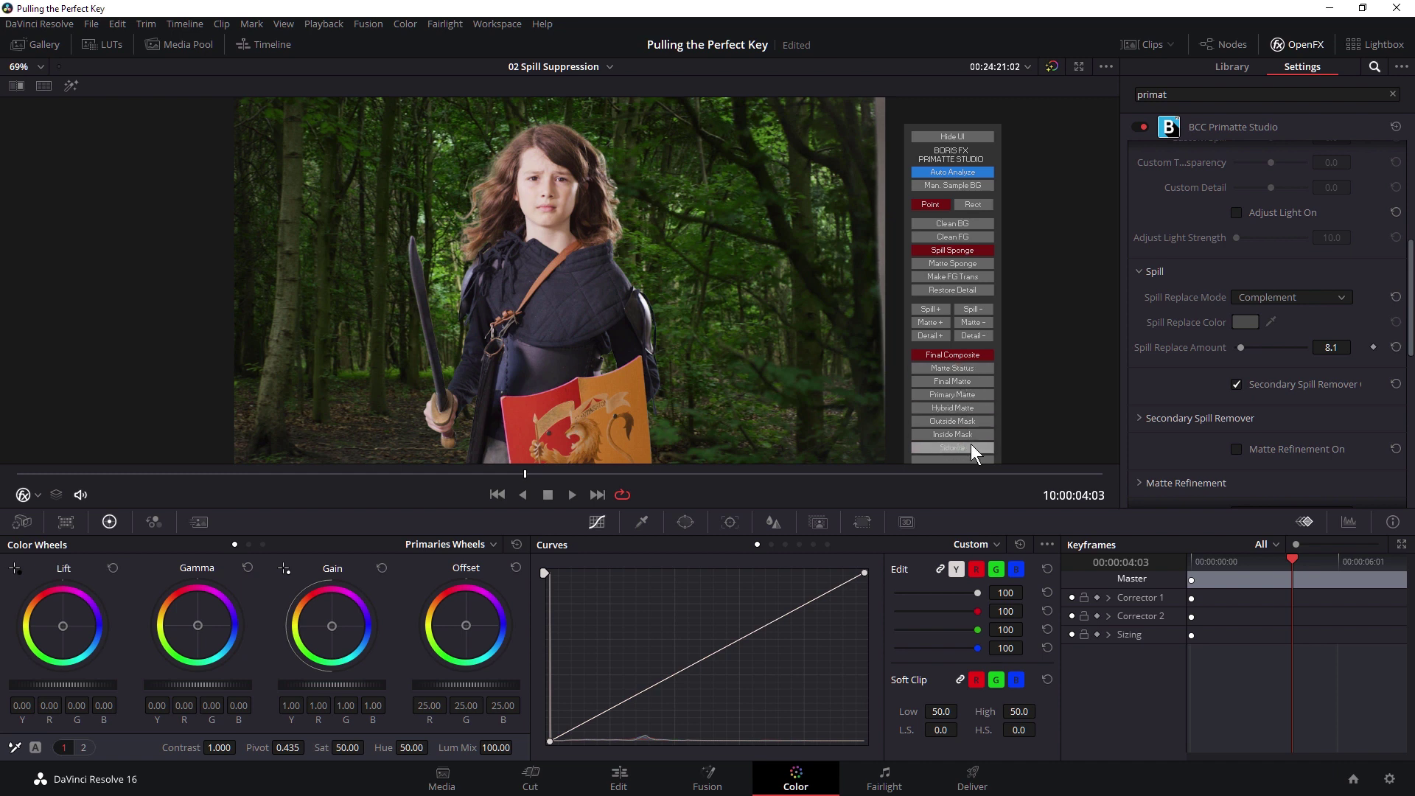
left_click(1141, 126)
left_click(1141, 127)
scroll(1395, 443, "down", 3)
scroll(1395, 443, "down", 2)
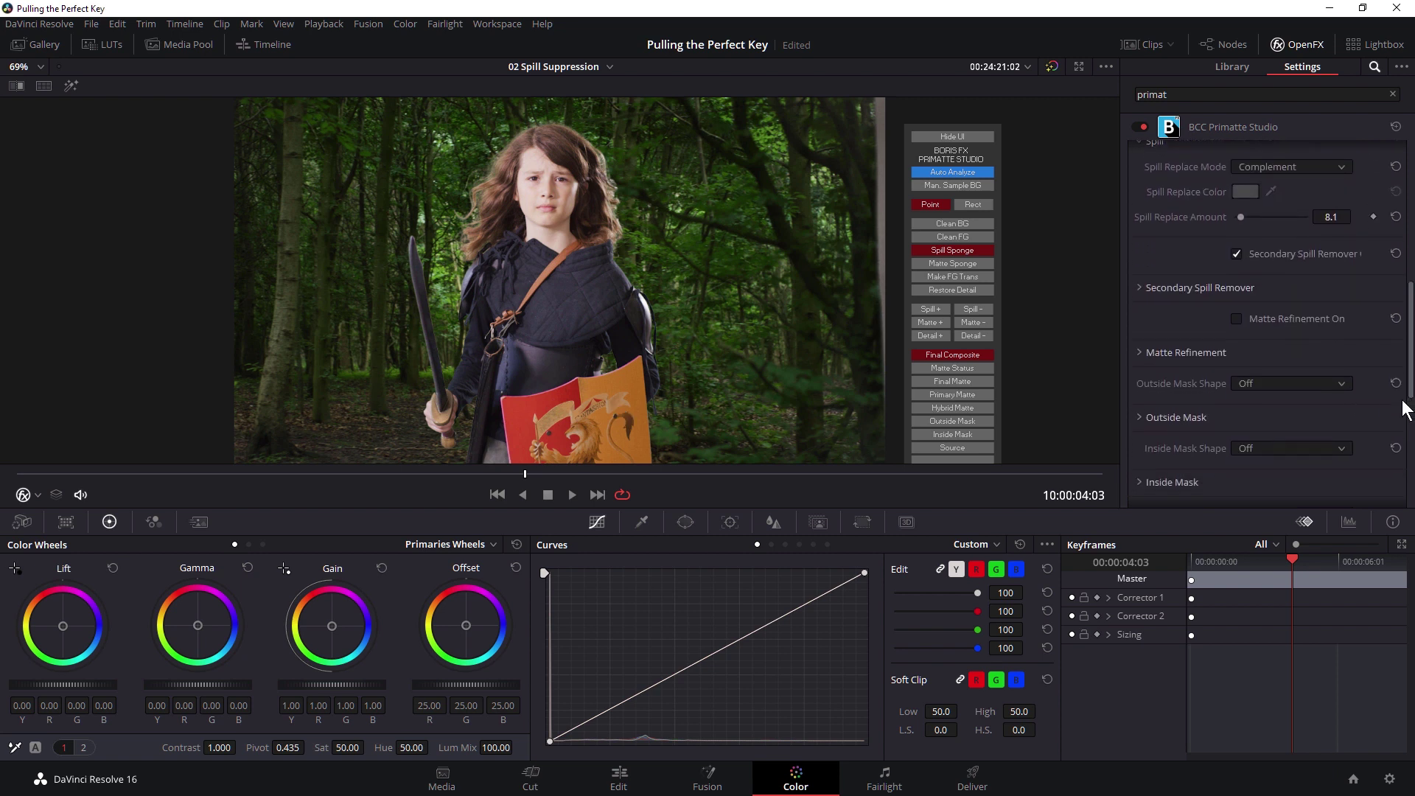
scroll(1396, 442, "down", 2)
scroll(1395, 442, "down", 2)
scroll(1398, 440, "down", 1)
scroll(1399, 431, "down", 1)
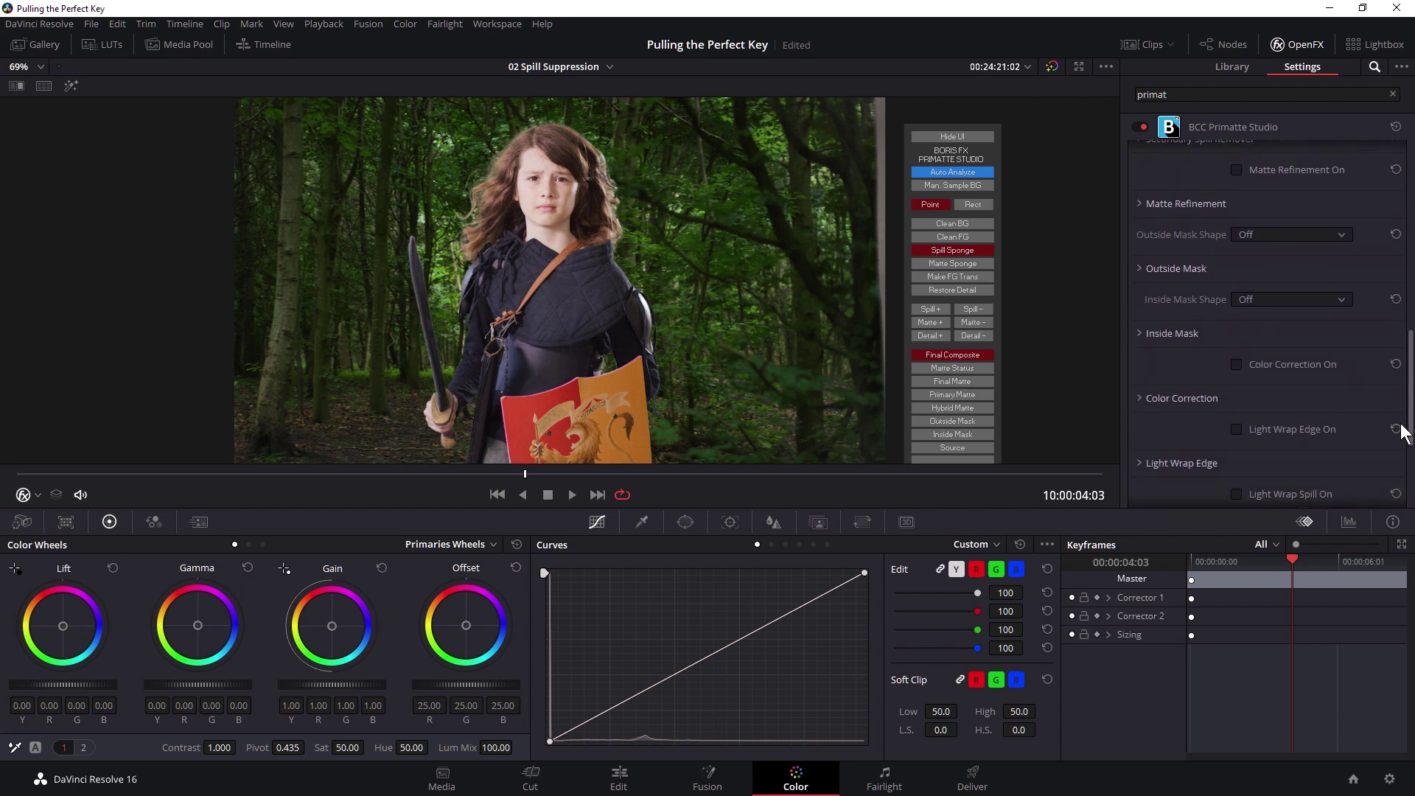